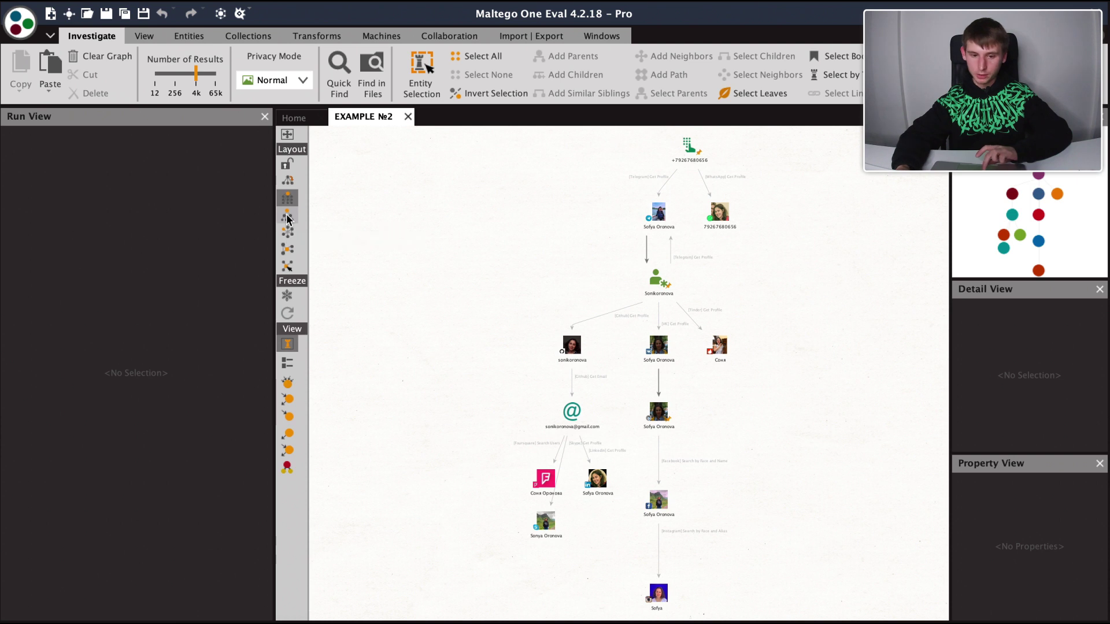
Try several graph layouts, then settle back on the Hierarchical layout
left_click(288, 217)
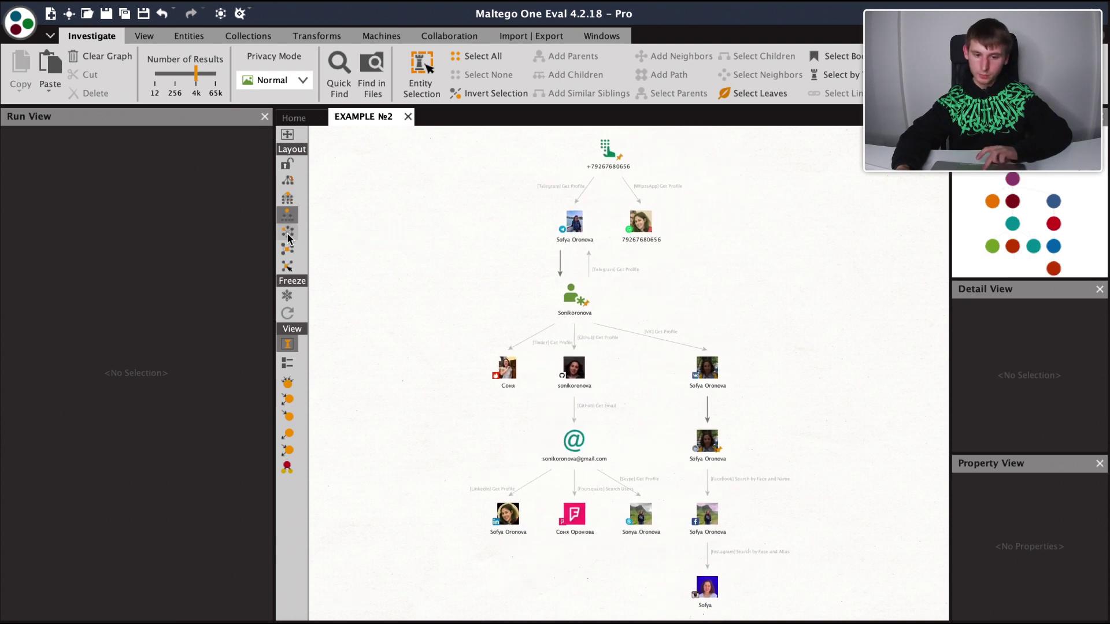
left_click(288, 236)
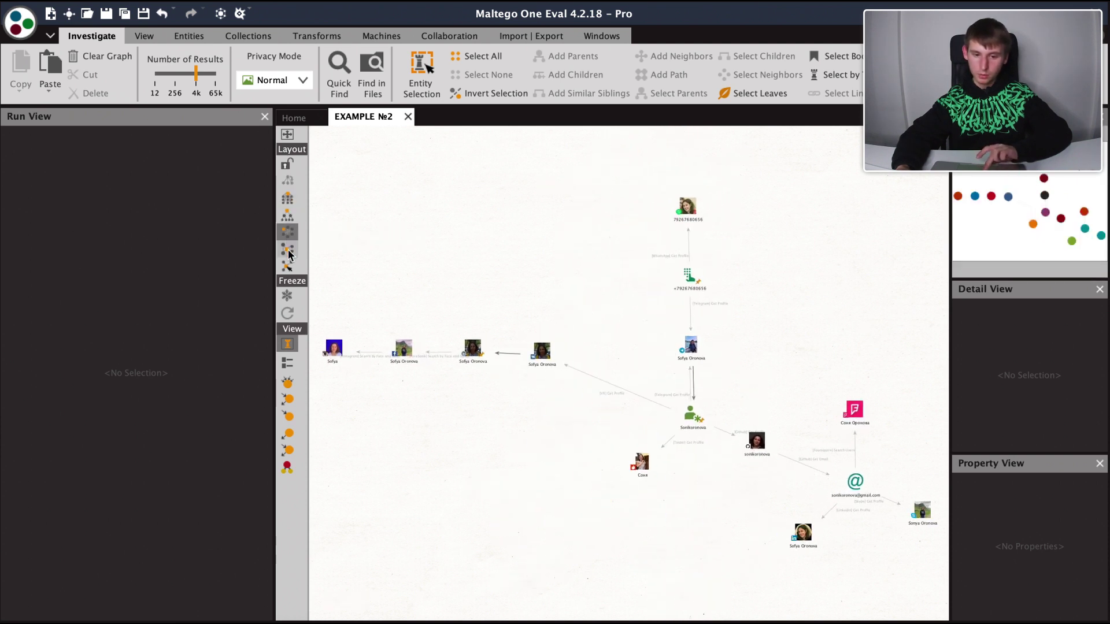
left_click(288, 253)
left_click(286, 200)
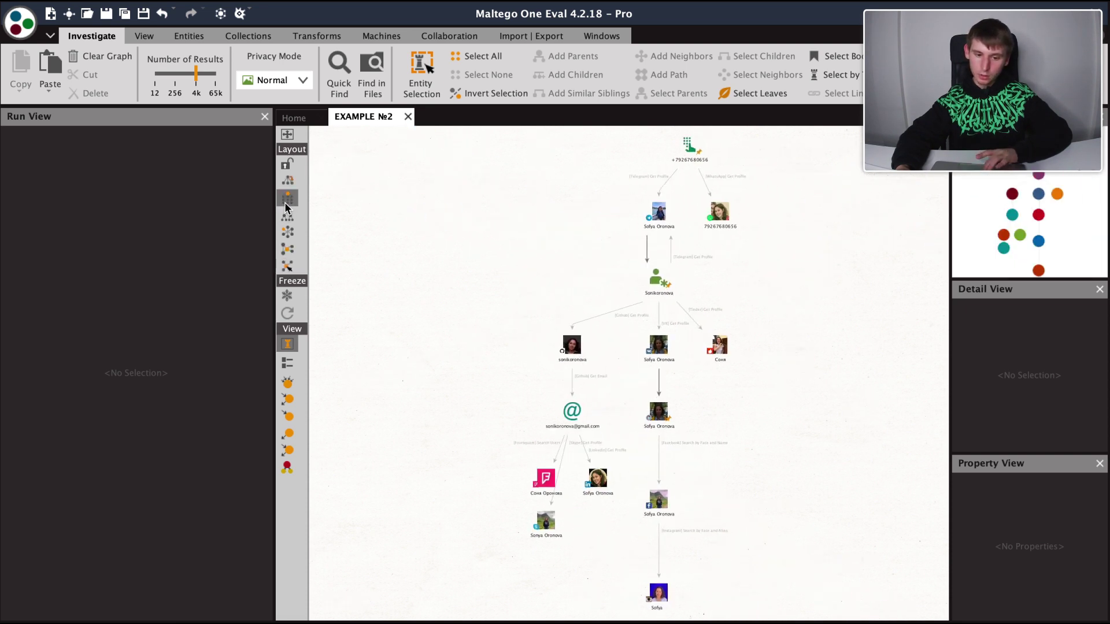
Cycle through the ball-size views, ending with entities sized by weight
left_click(287, 384)
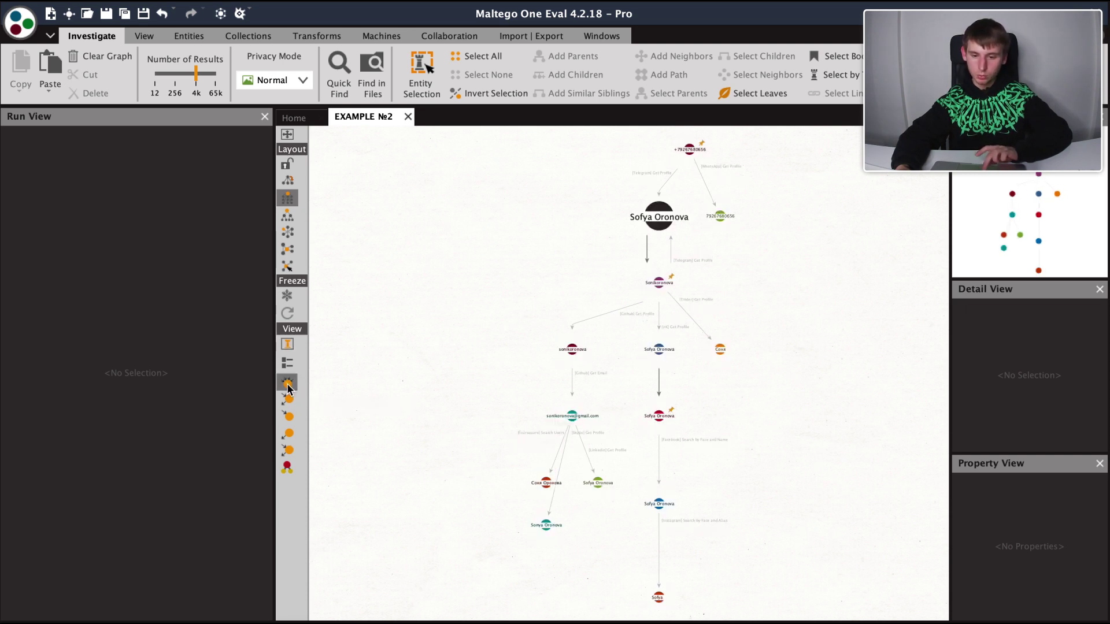
left_click(289, 402)
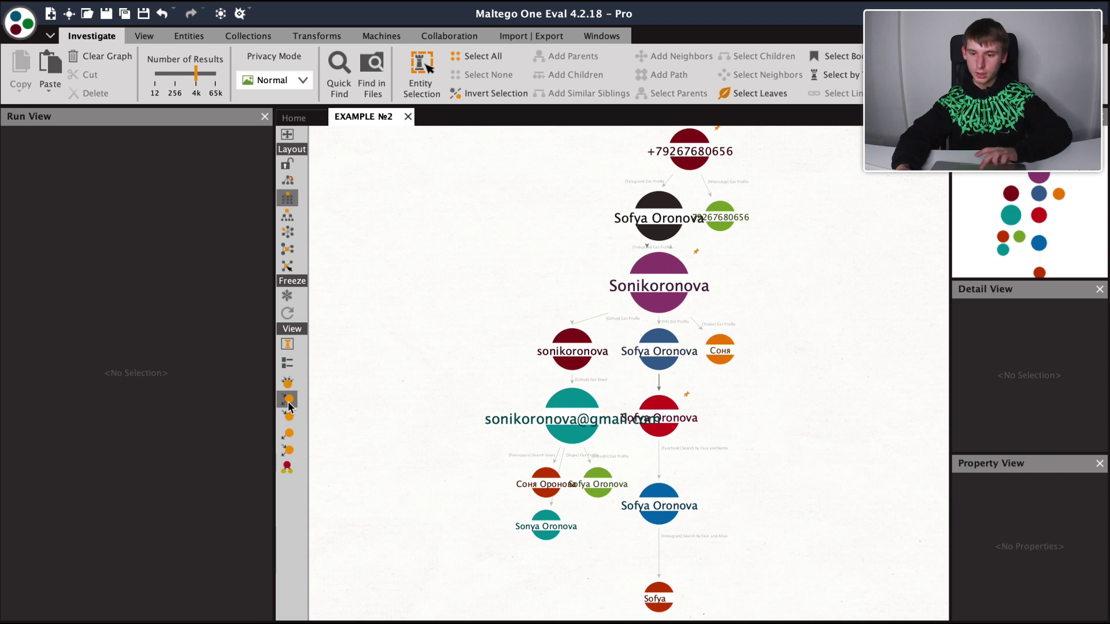
left_click(290, 419)
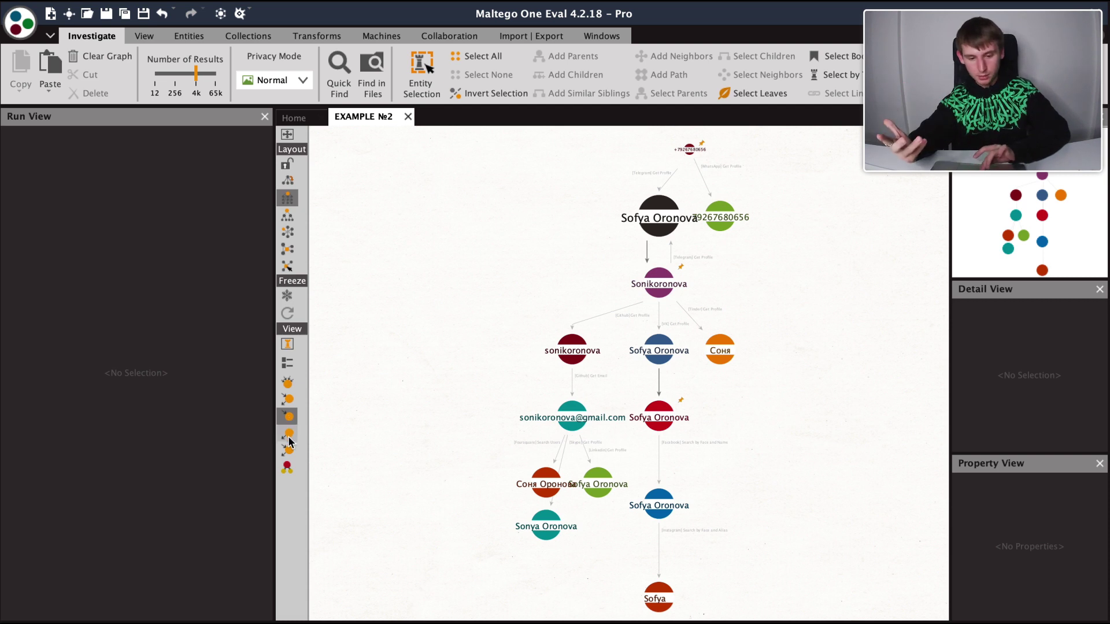
left_click(289, 438)
left_click(289, 452)
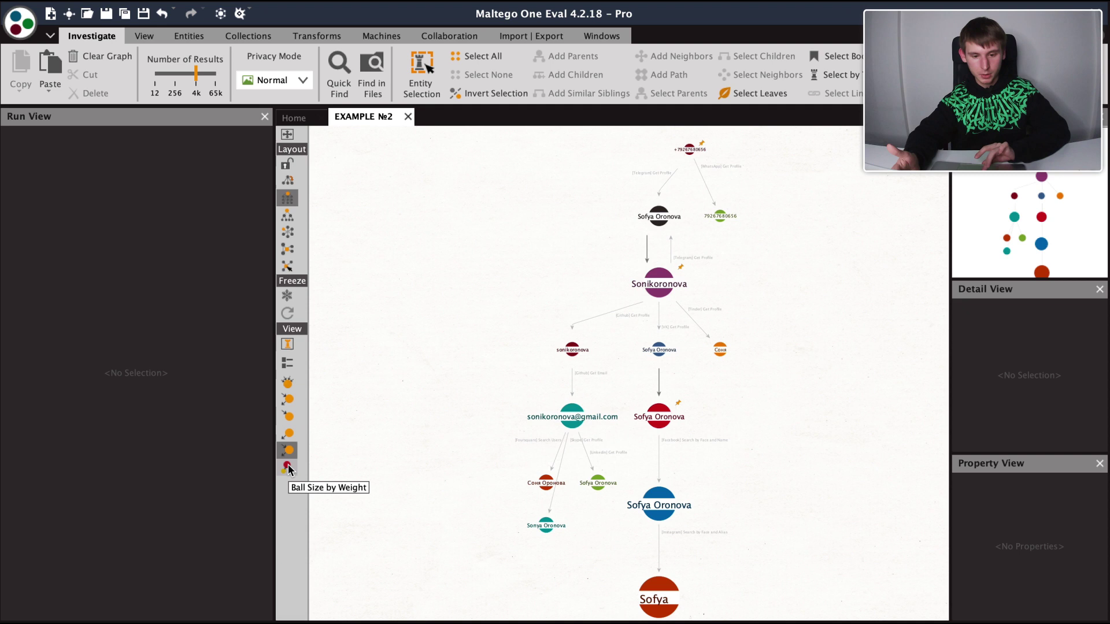
left_click(288, 468)
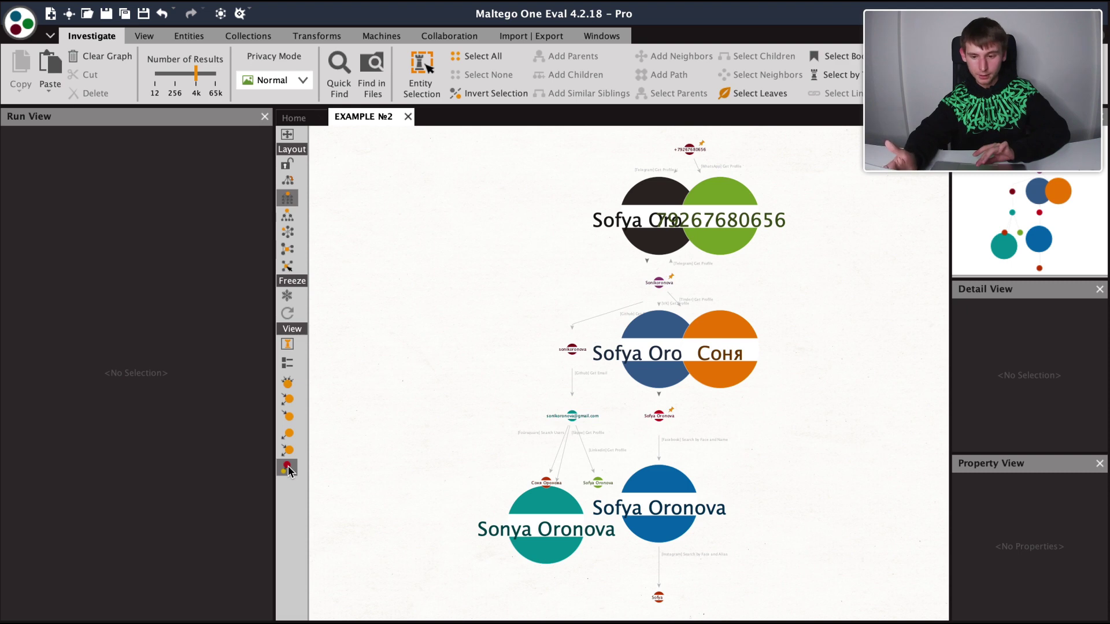
Show the 14 entities as a list and try filtering it with 'g'
left_click(288, 364)
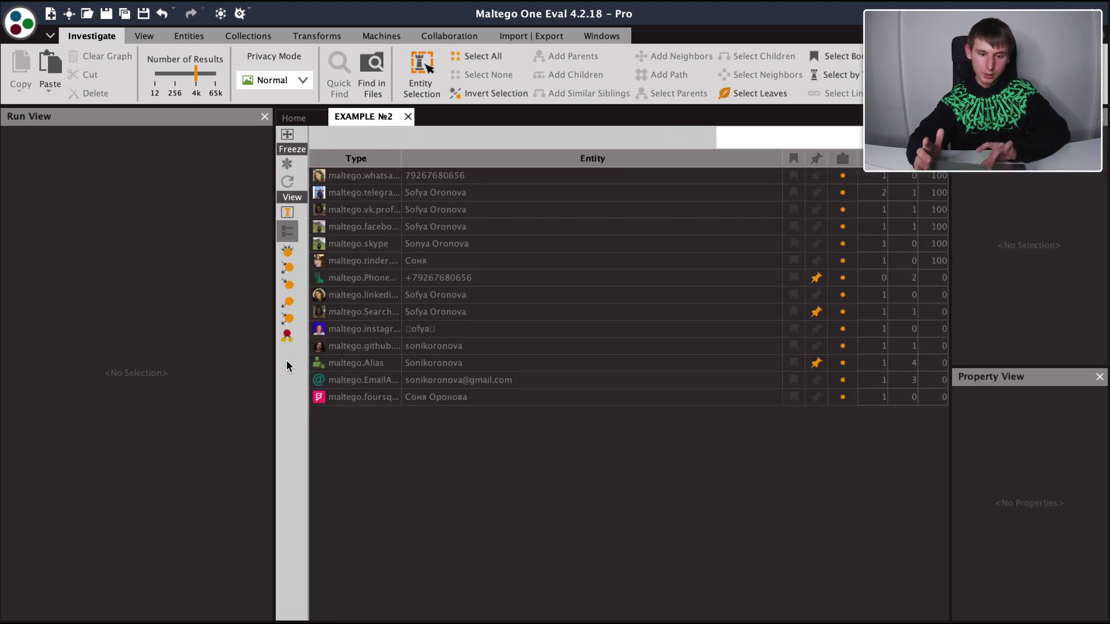
left_click(838, 136)
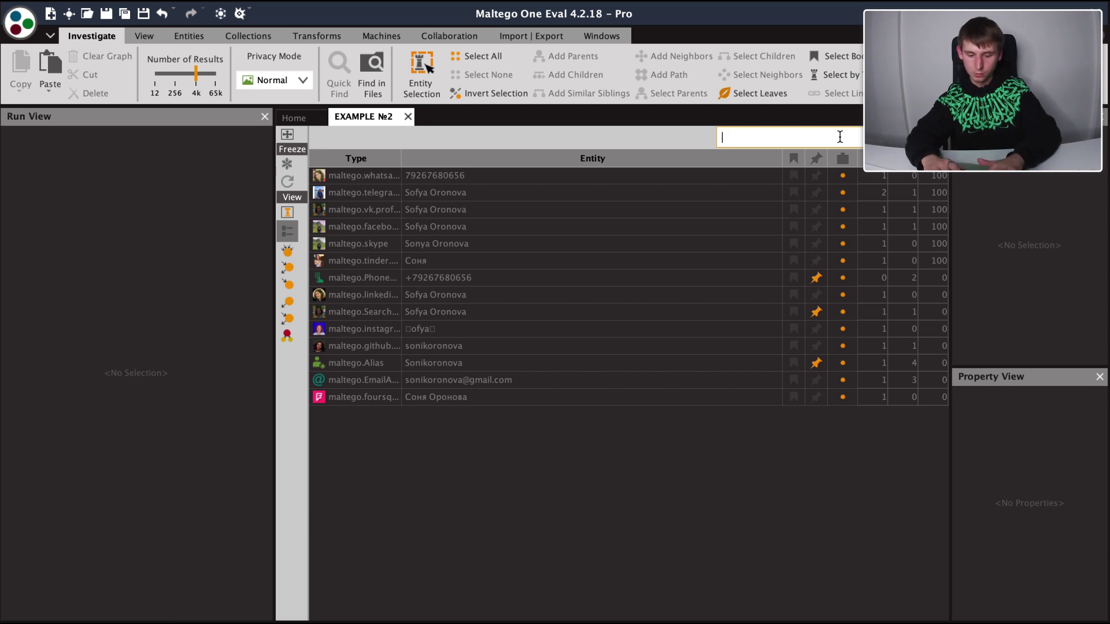
type("g")
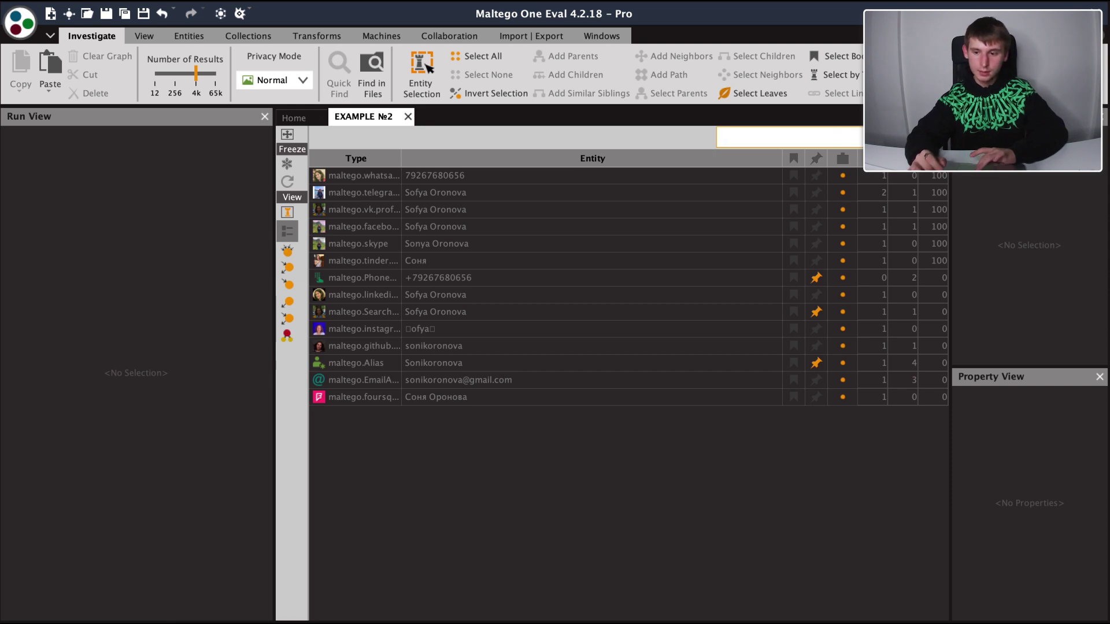
Back in graph view, run Telegram Historical Photos, Details, Groups, Historical Info and Entities on the Telegram profile
left_click(288, 212)
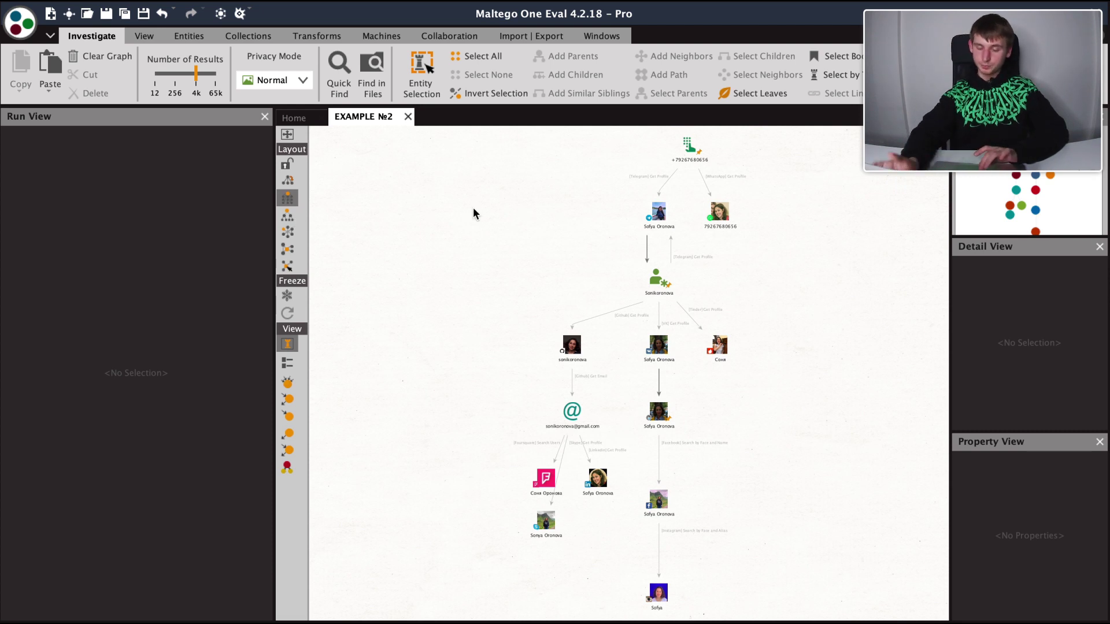
left_click(658, 213)
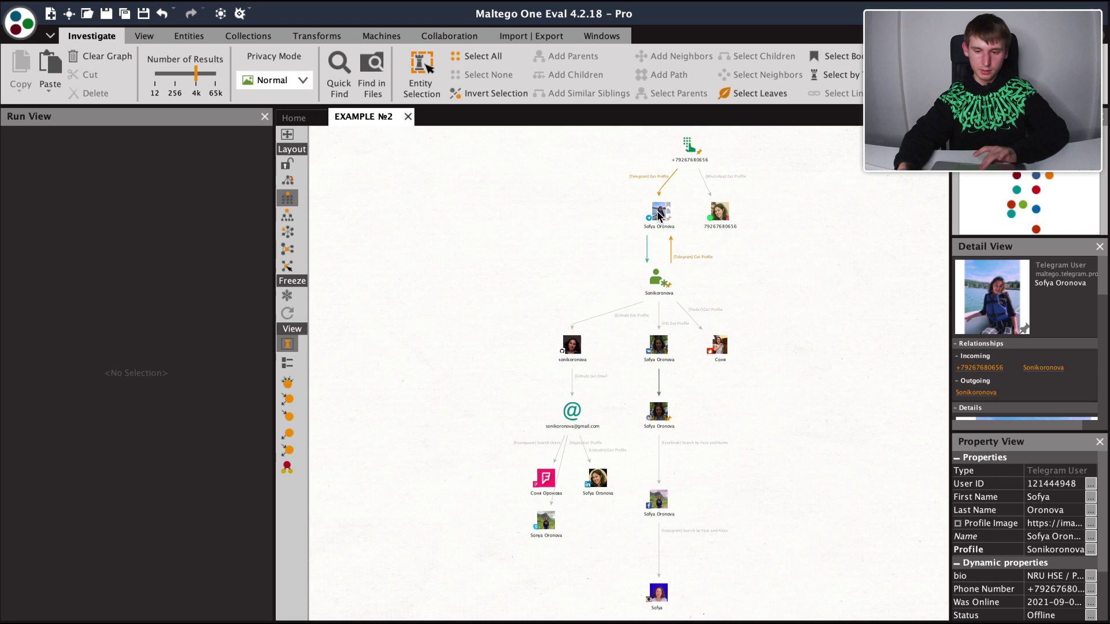
left_click(658, 213)
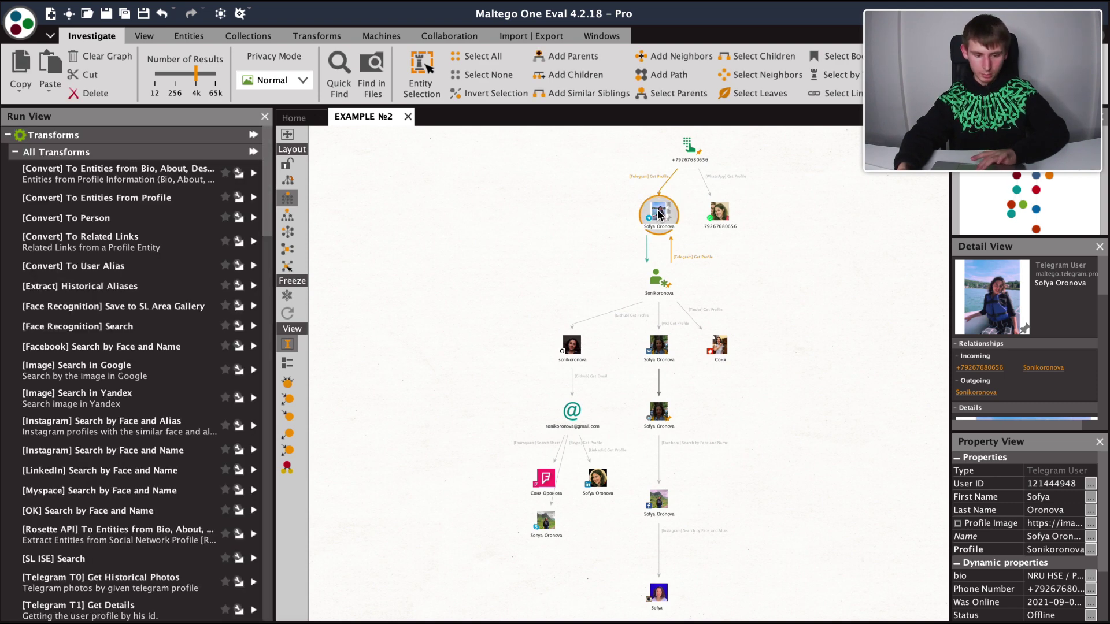
scroll(166, 382, "down", 10)
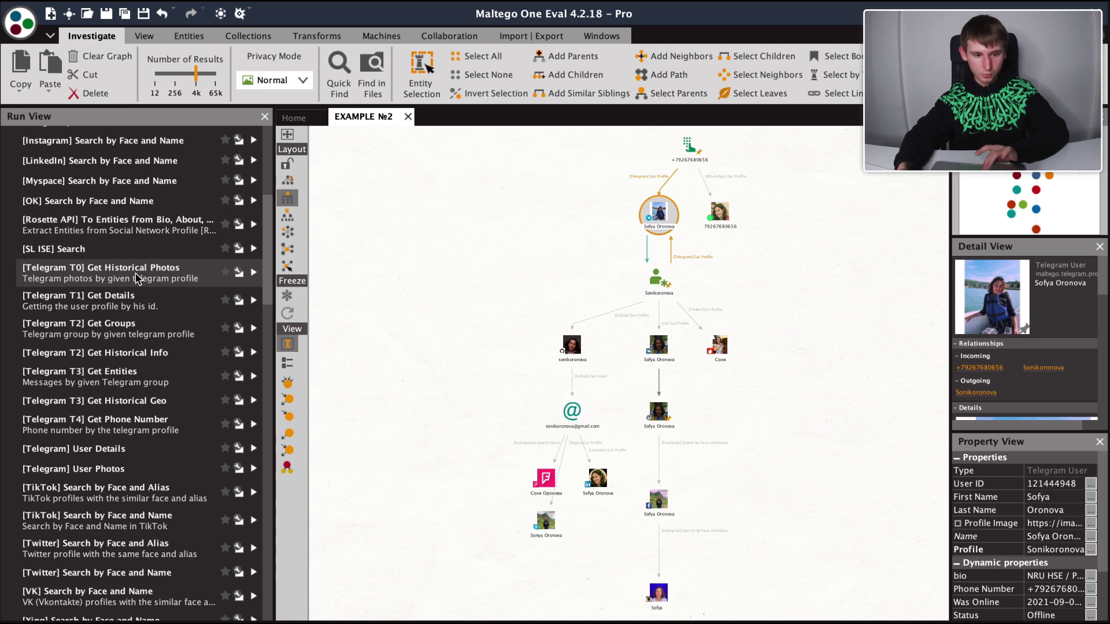
left_click(138, 278)
left_click(135, 302)
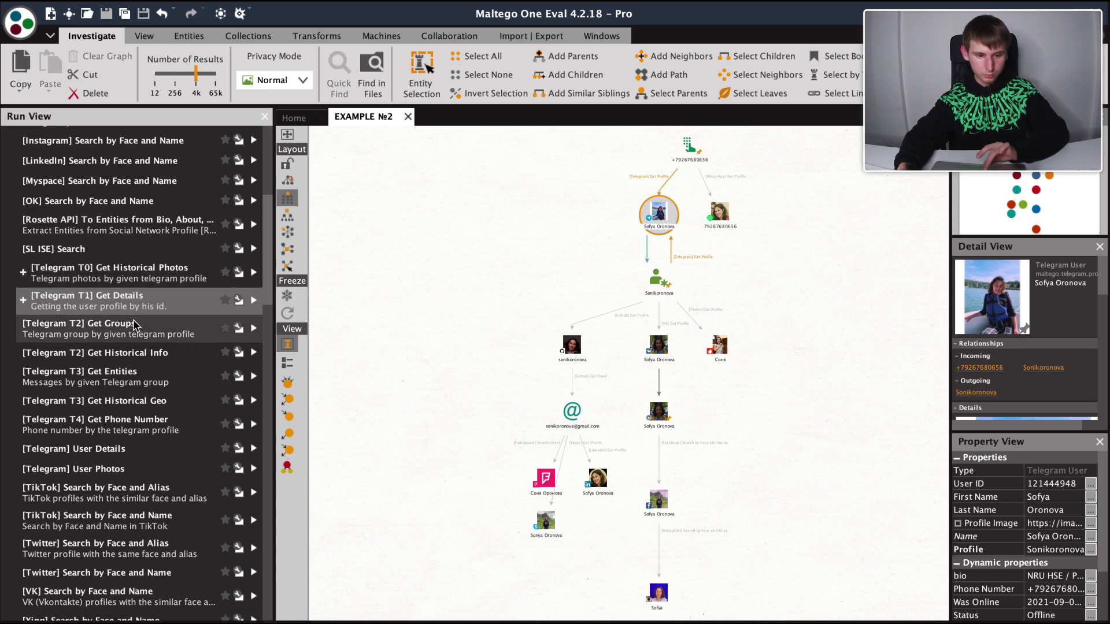
left_click(135, 324)
left_click(136, 353)
left_click(137, 376)
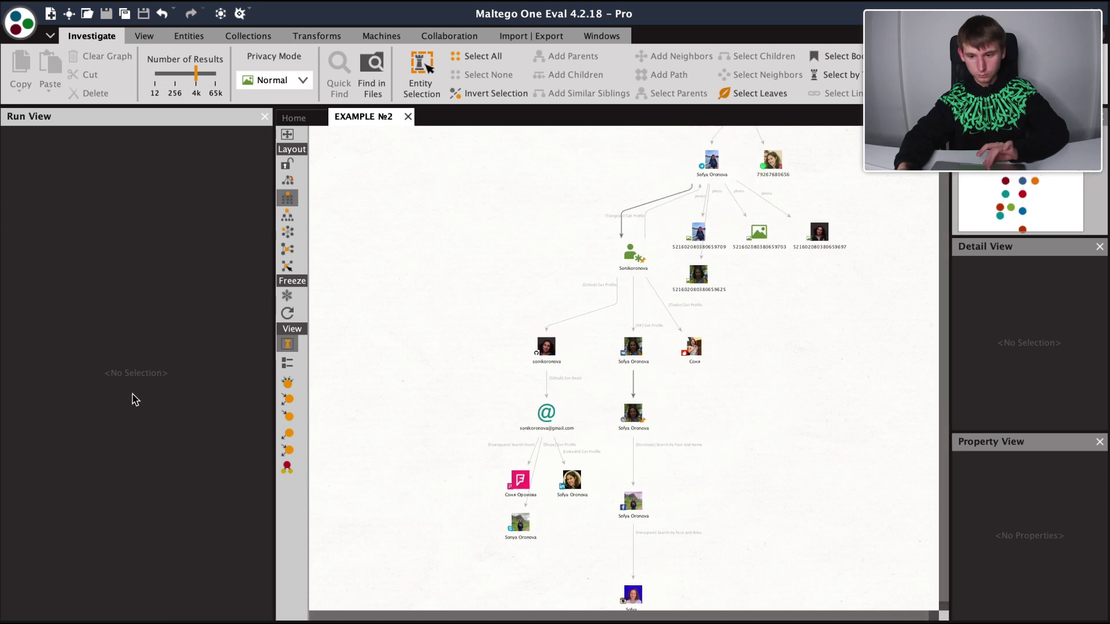
Run Telegram Get Historical Geo on the Telegram profile, then select the Tinder profile
left_click(713, 157)
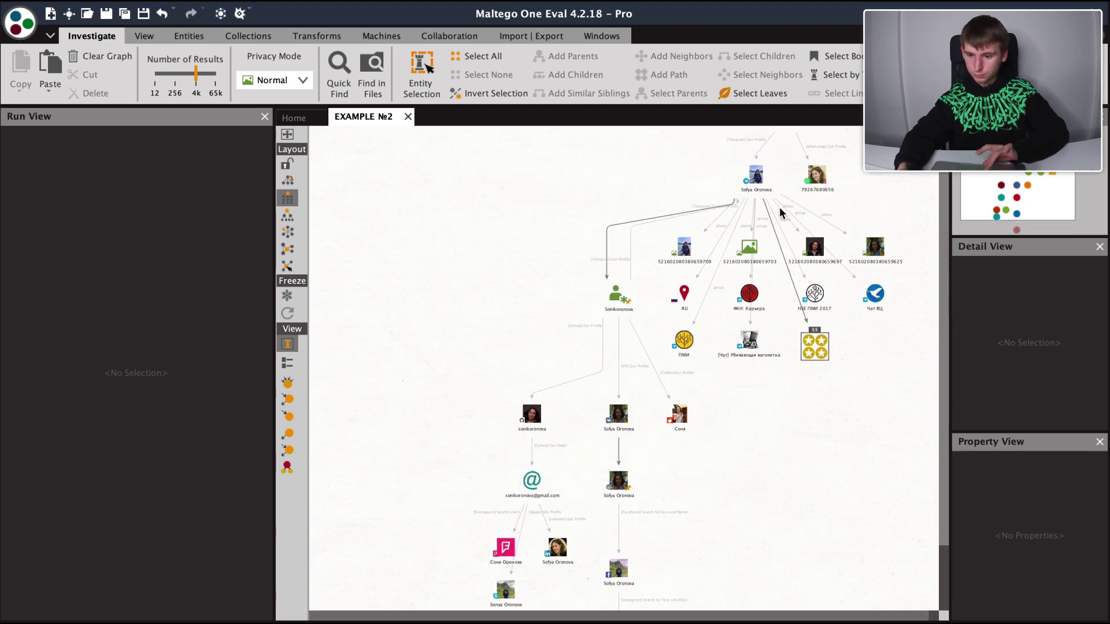
left_click(755, 179)
scroll(79, 449, "down", 8)
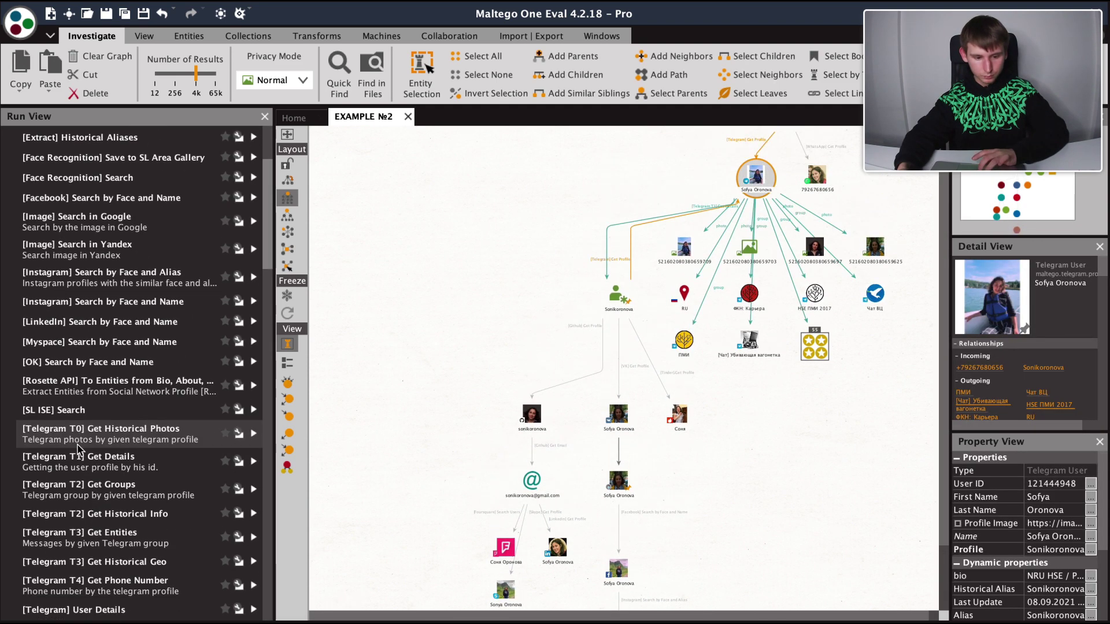
left_click(90, 475)
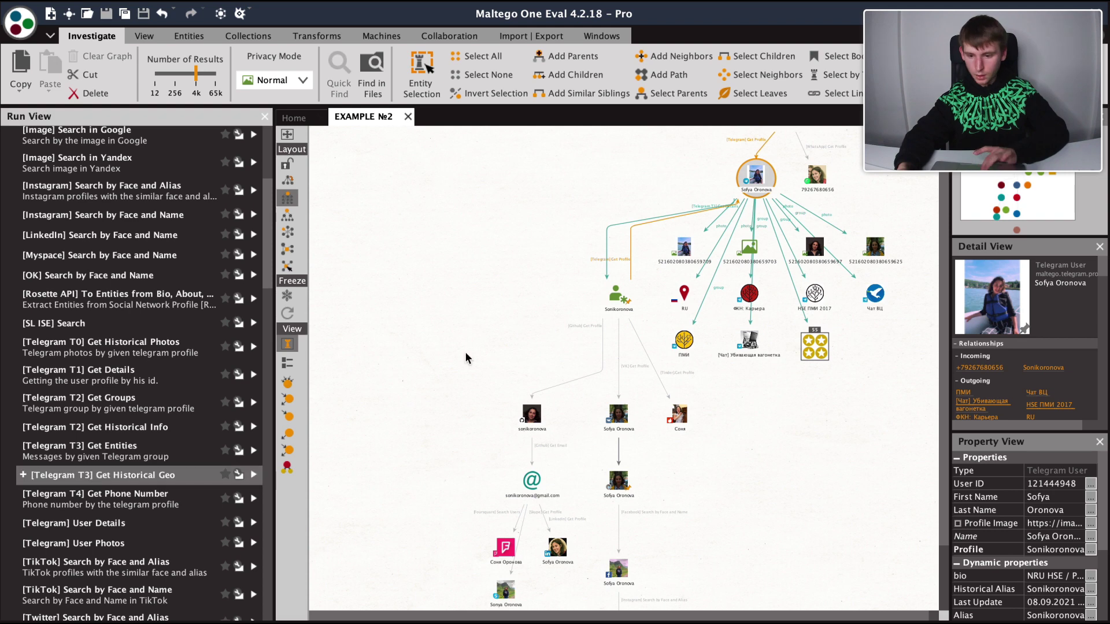
left_click(679, 414)
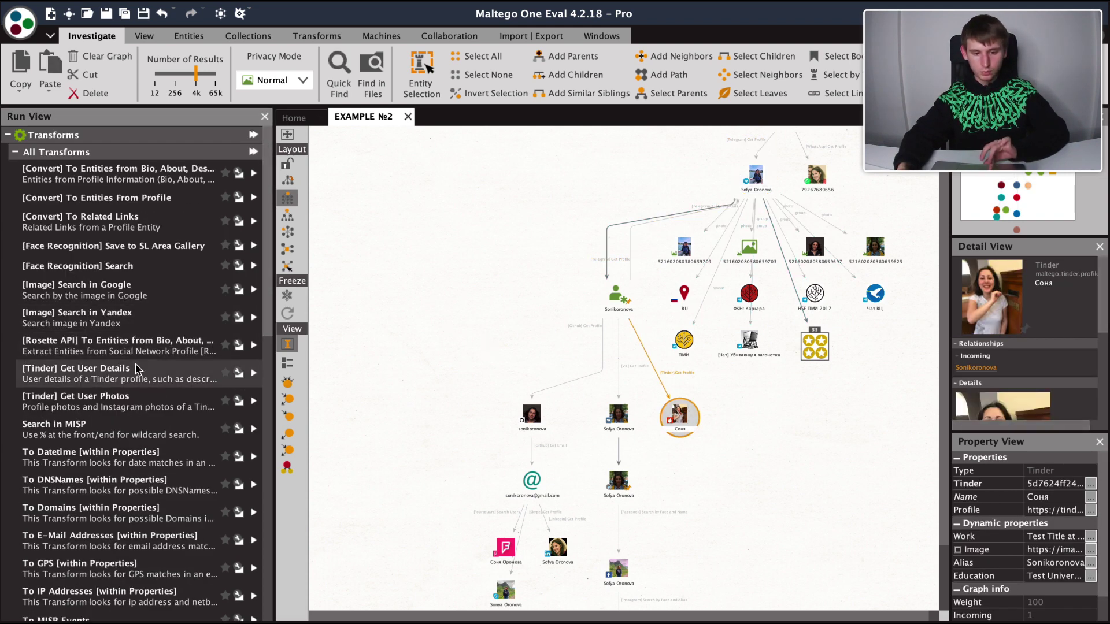
Run Tinder Get User Details and Get User Photos, then select the VK profile
left_click(138, 370)
left_click(156, 400)
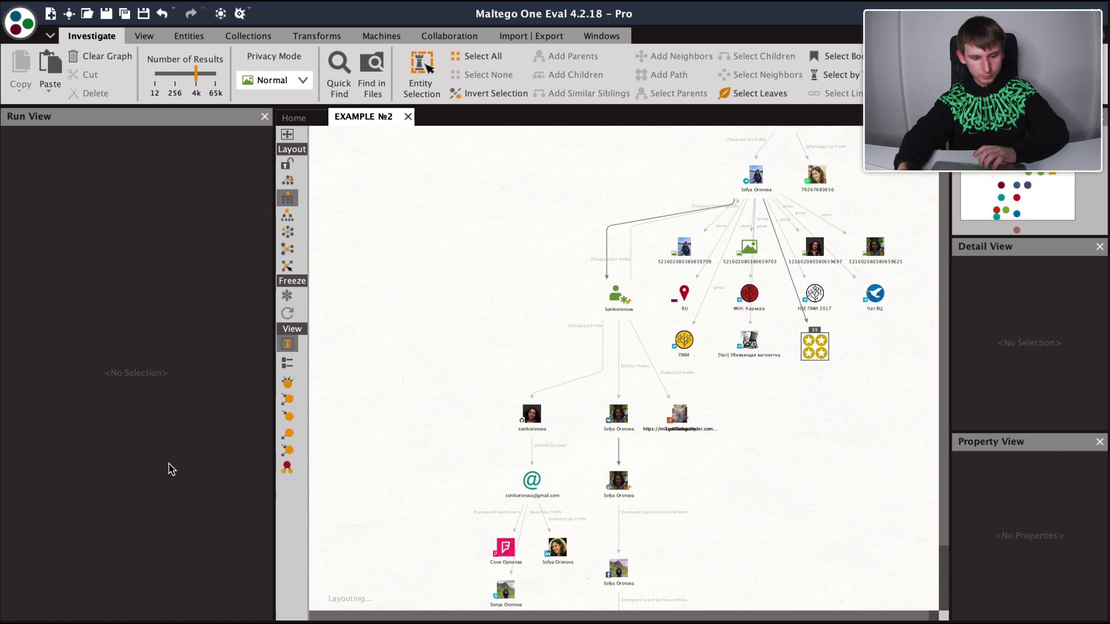
left_click(579, 383)
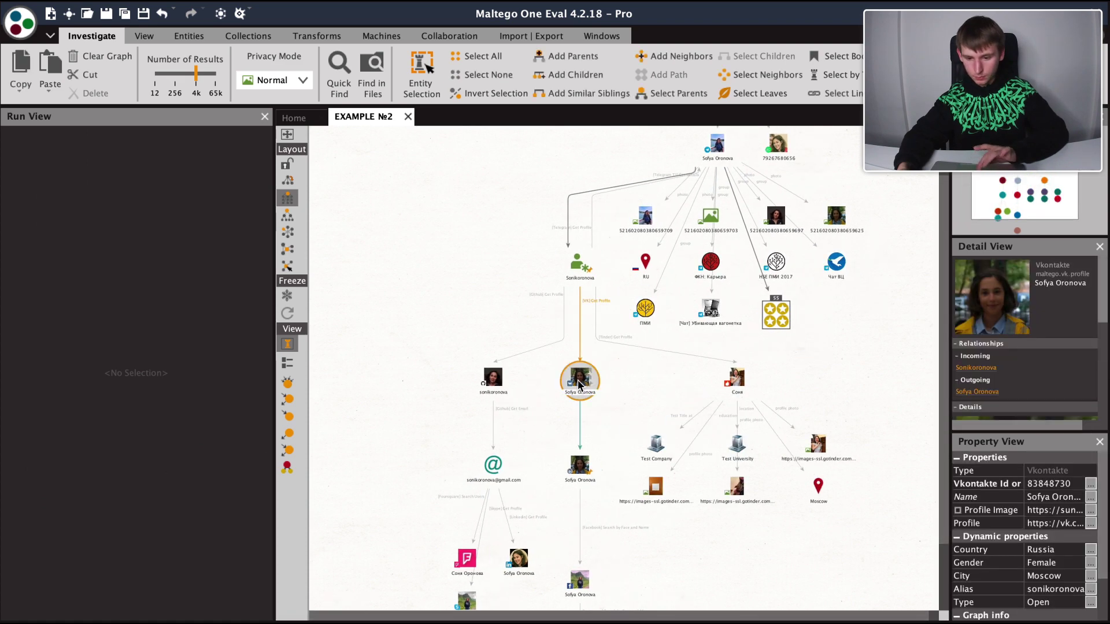
scroll(174, 527, "down", 8)
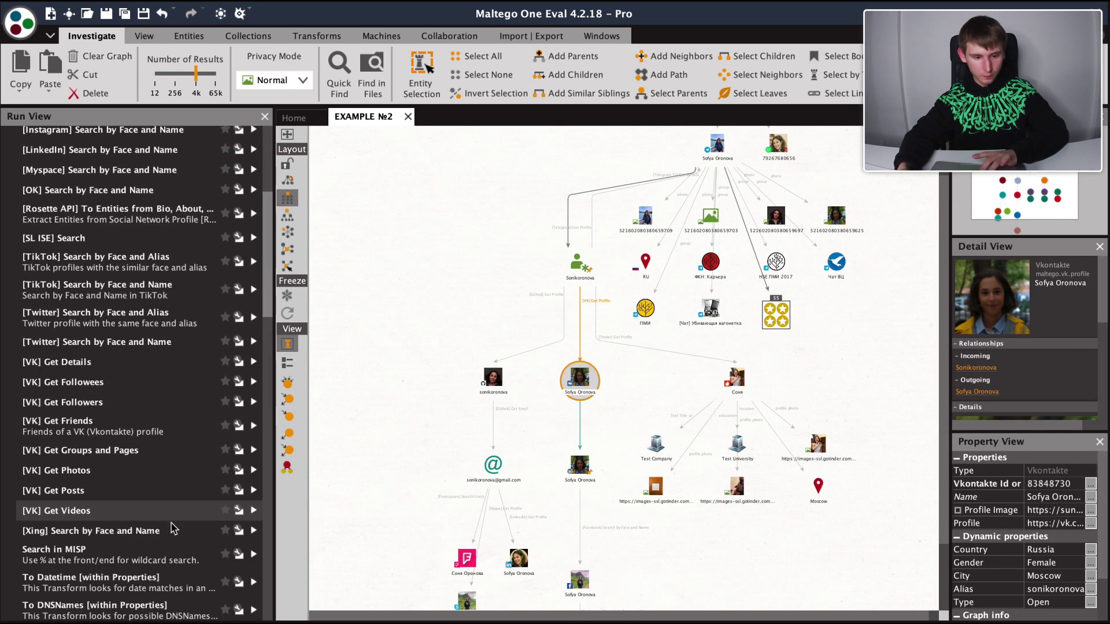
scroll(173, 527, "up", 1)
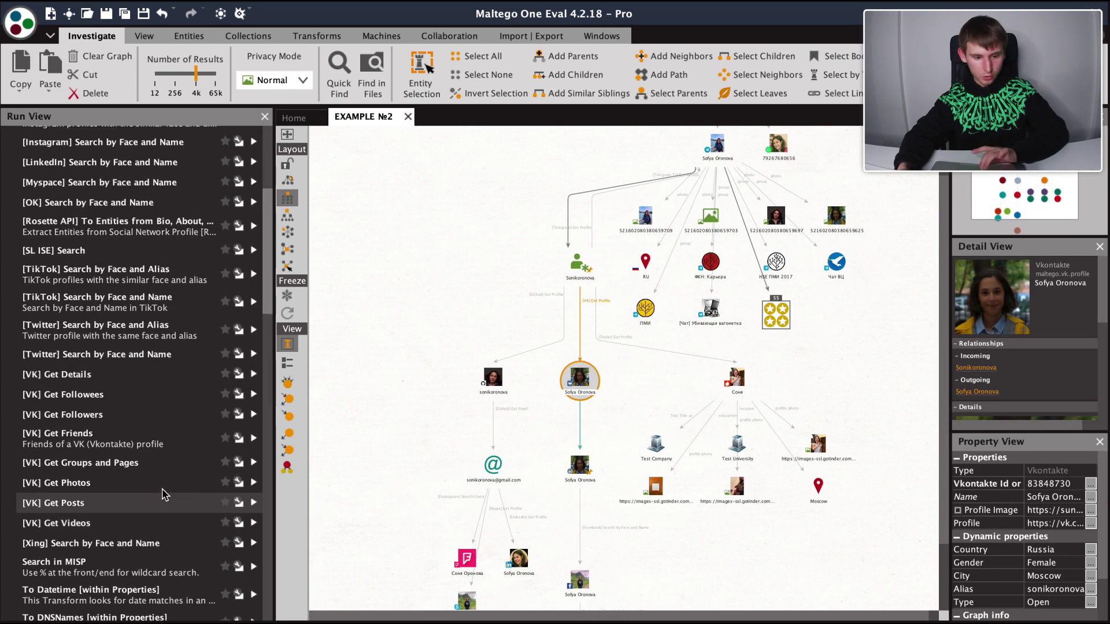
Run VK Get Details, Followees, Followers, Friends, and Groups and Pages on the VK profile
left_click(141, 376)
left_click(142, 395)
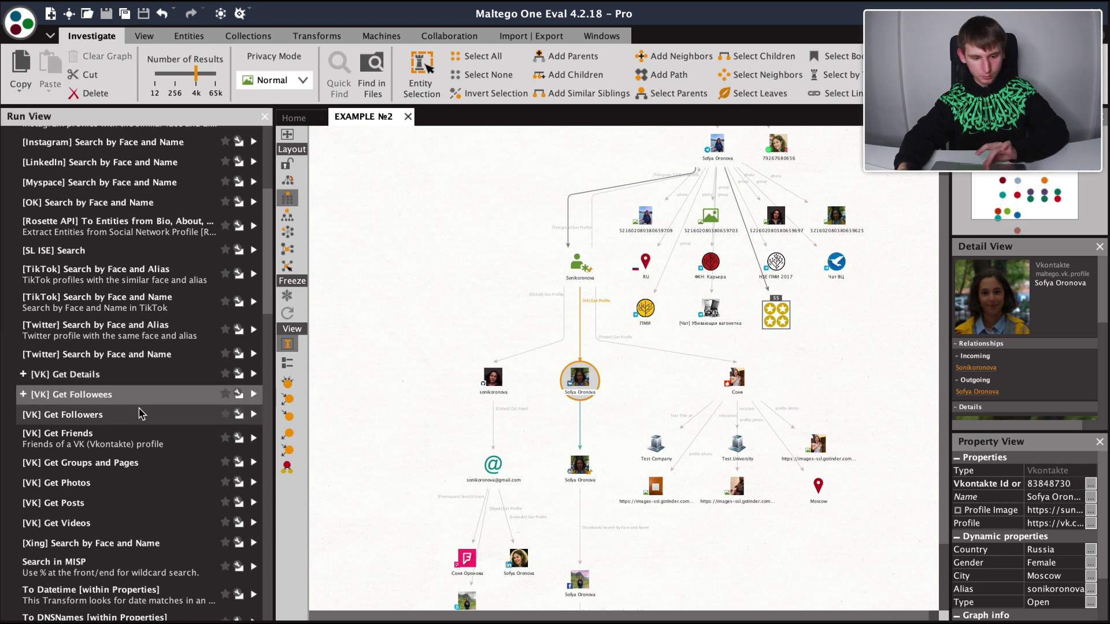
left_click(141, 415)
left_click(141, 439)
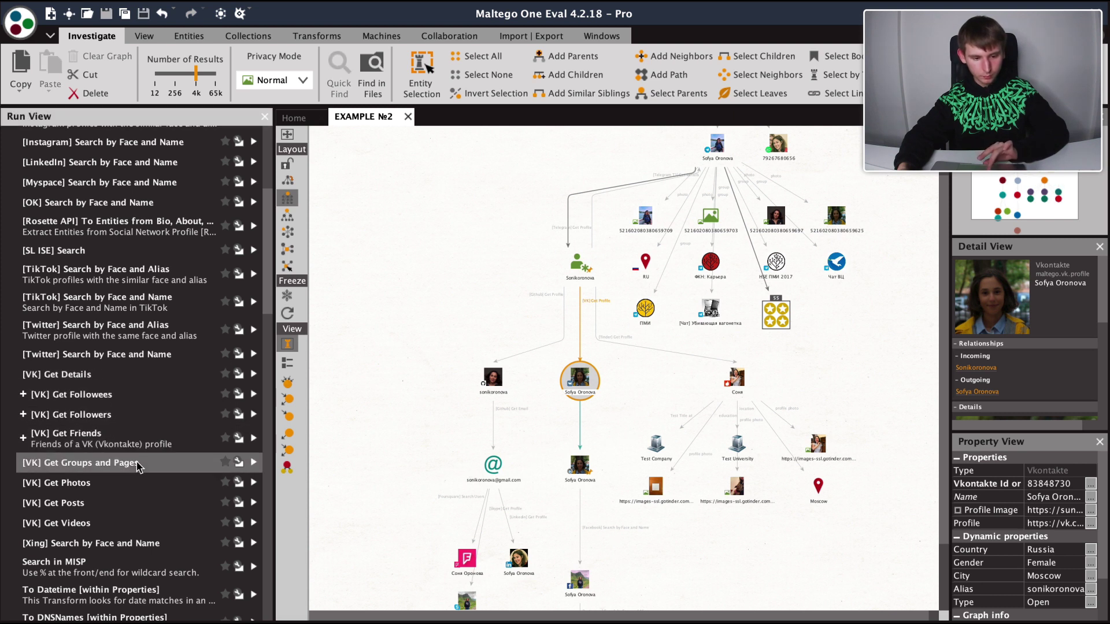
left_click(138, 464)
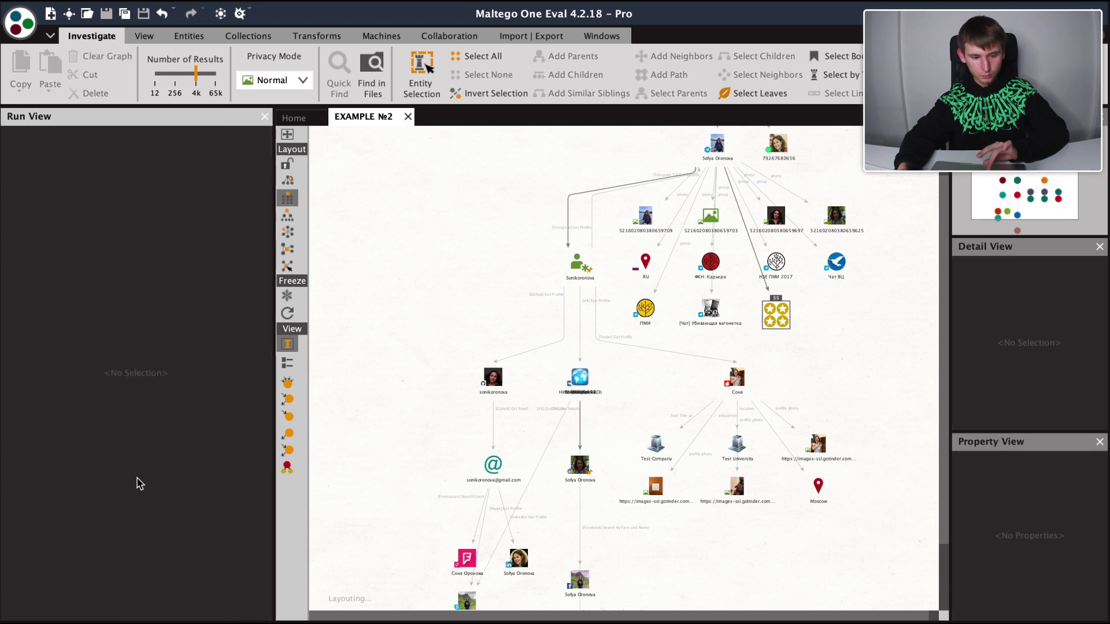
left_click(557, 324)
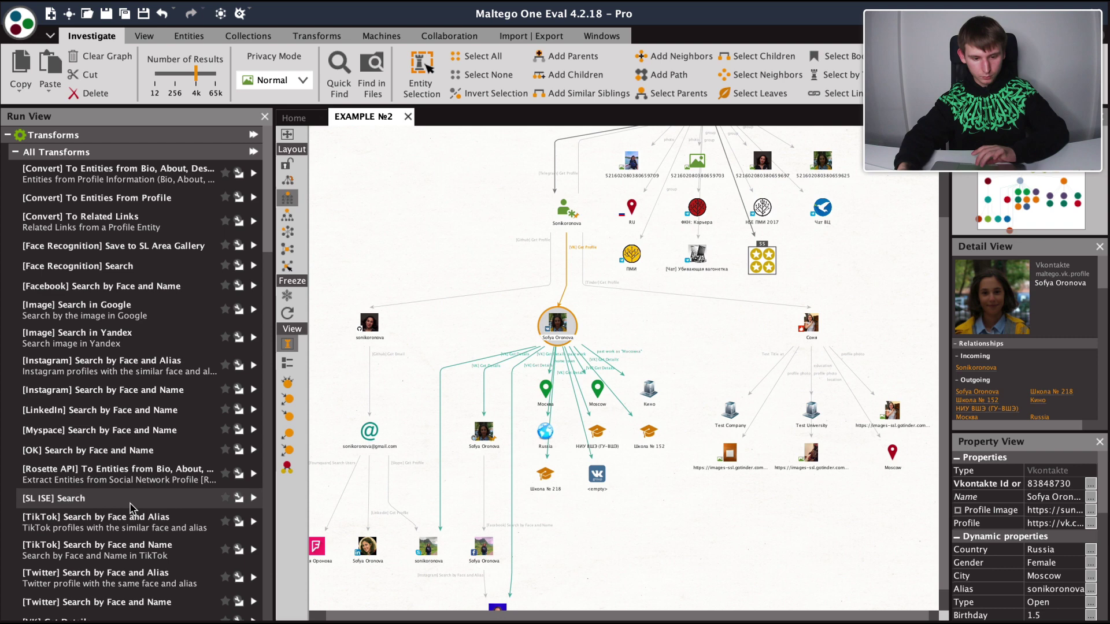
Run VK Get Photos, Get Posts and Get Videos on the VK profile
scroll(132, 508, "down", 5)
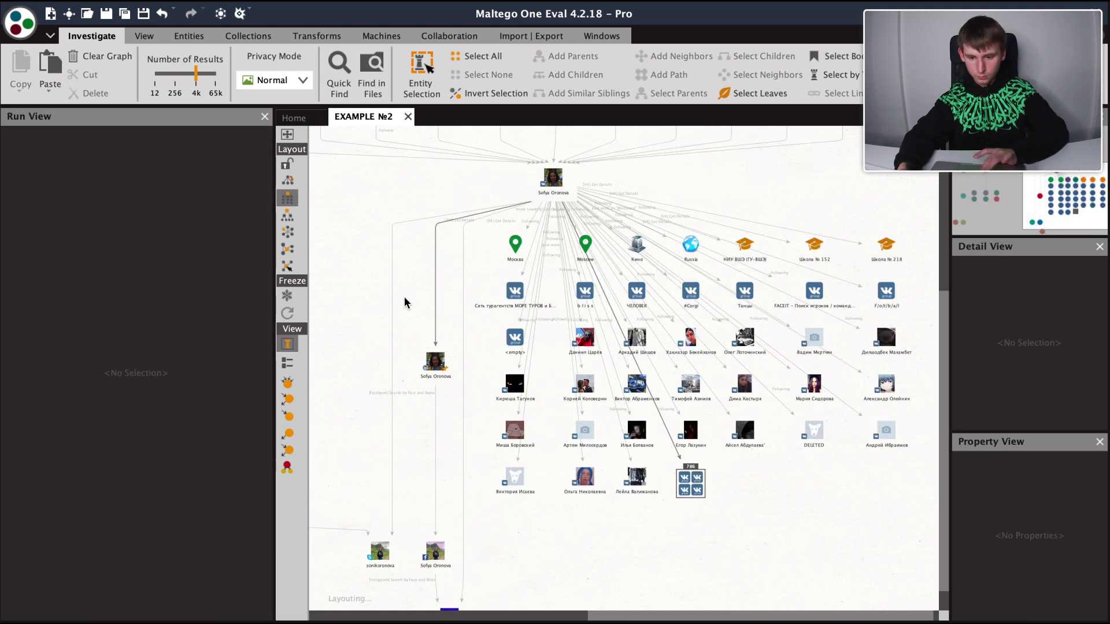
left_click(550, 181)
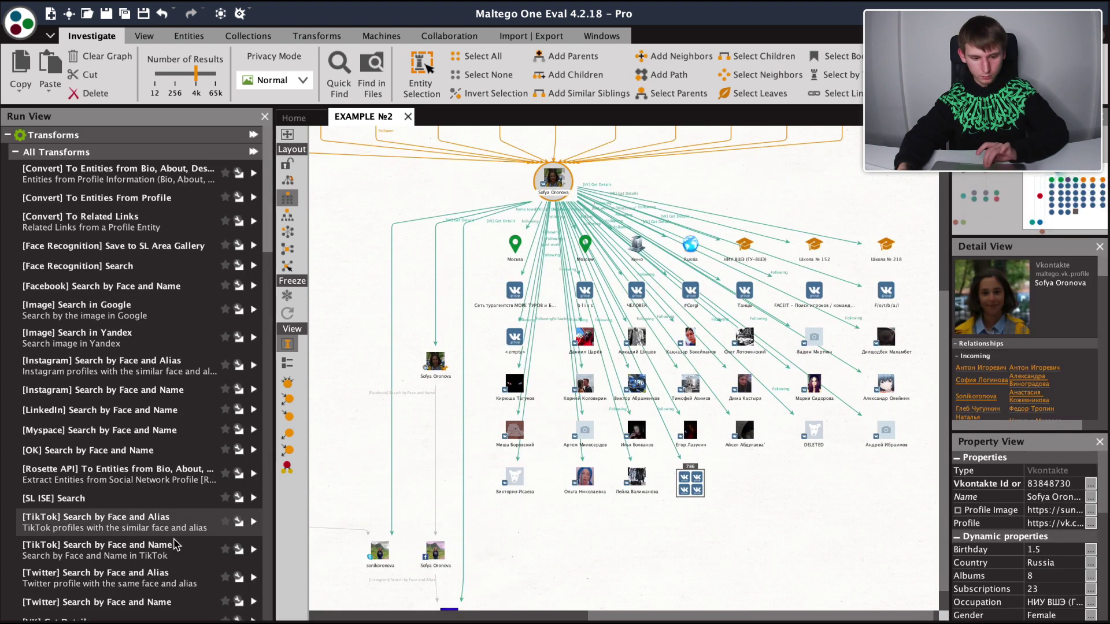
scroll(116, 527, "down", 3)
scroll(116, 527, "down", 3)
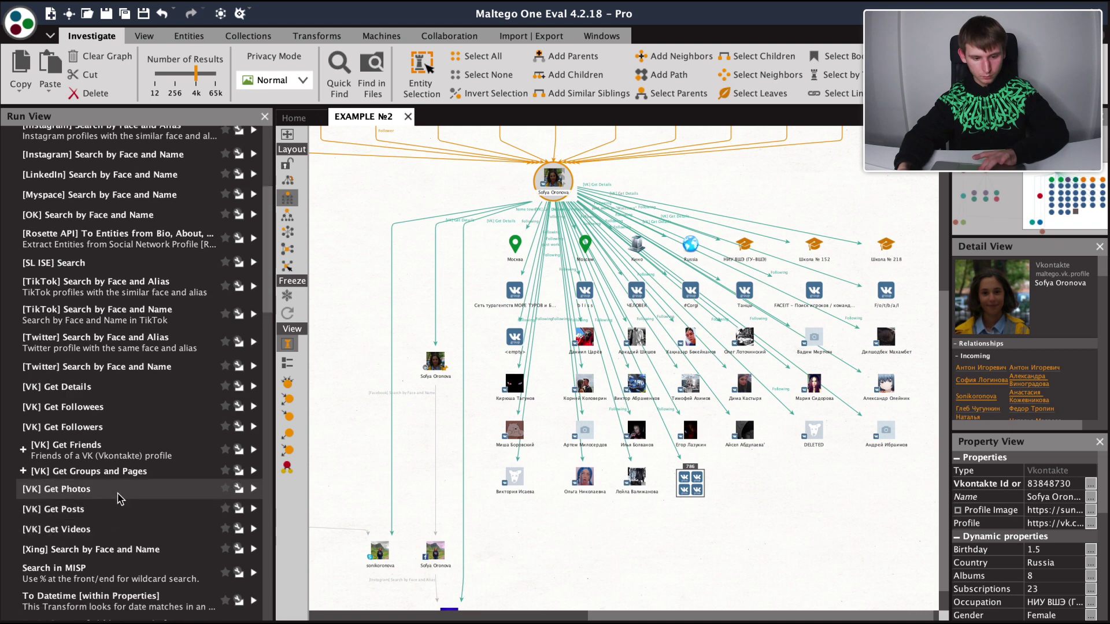
left_click(121, 494)
left_click(121, 510)
left_click(120, 529)
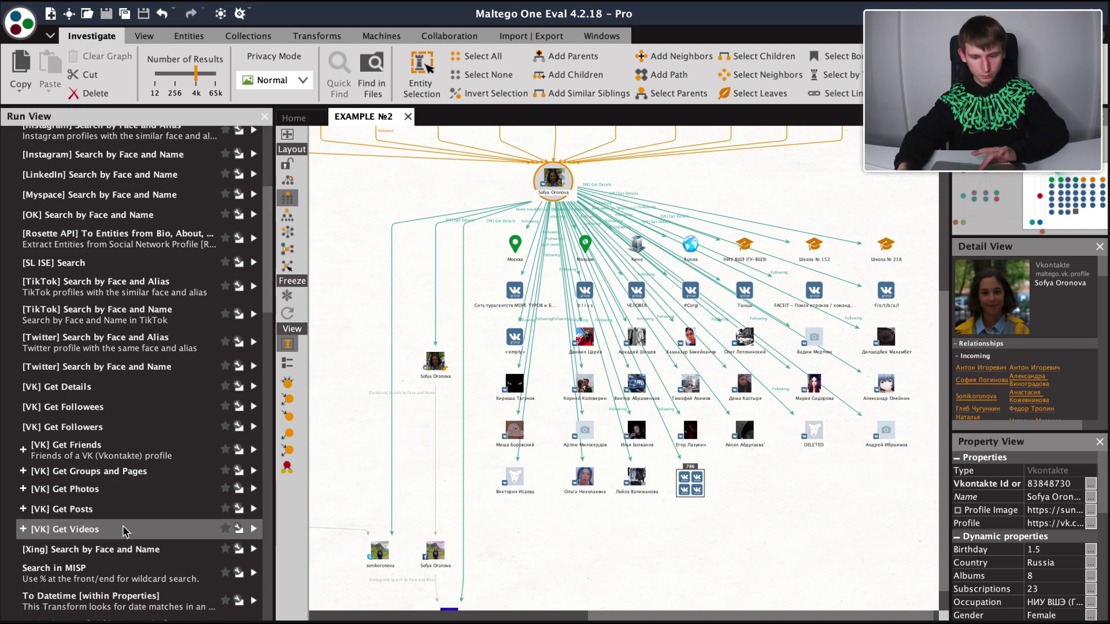
left_click_drag(611, 611, 564, 613)
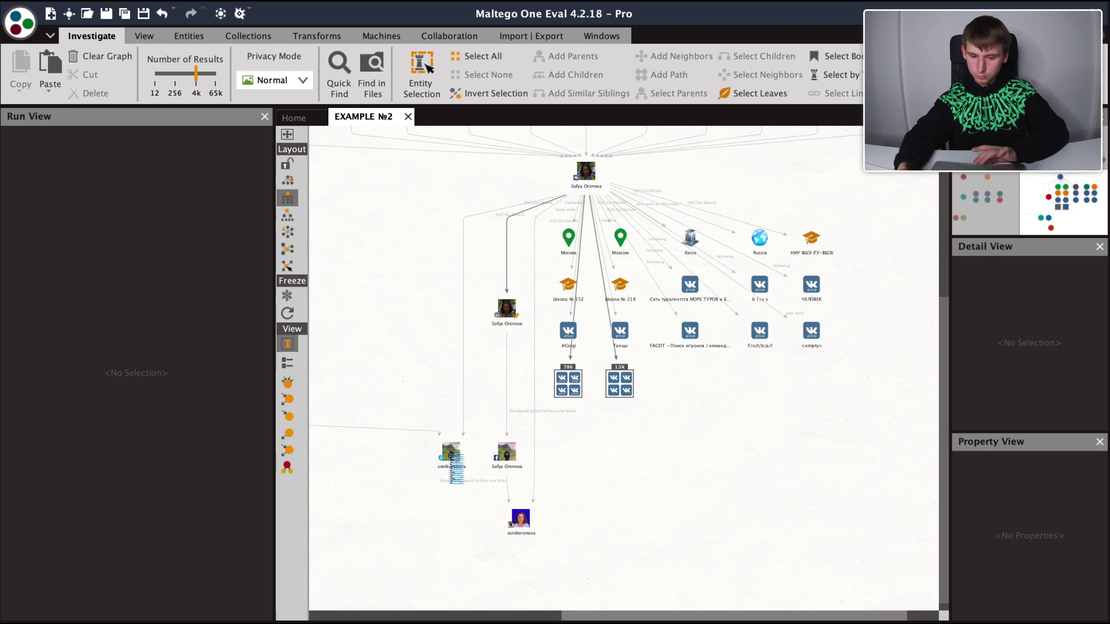
Run Skype Get Details and password-recovery info on the Skype account node
left_click(451, 456)
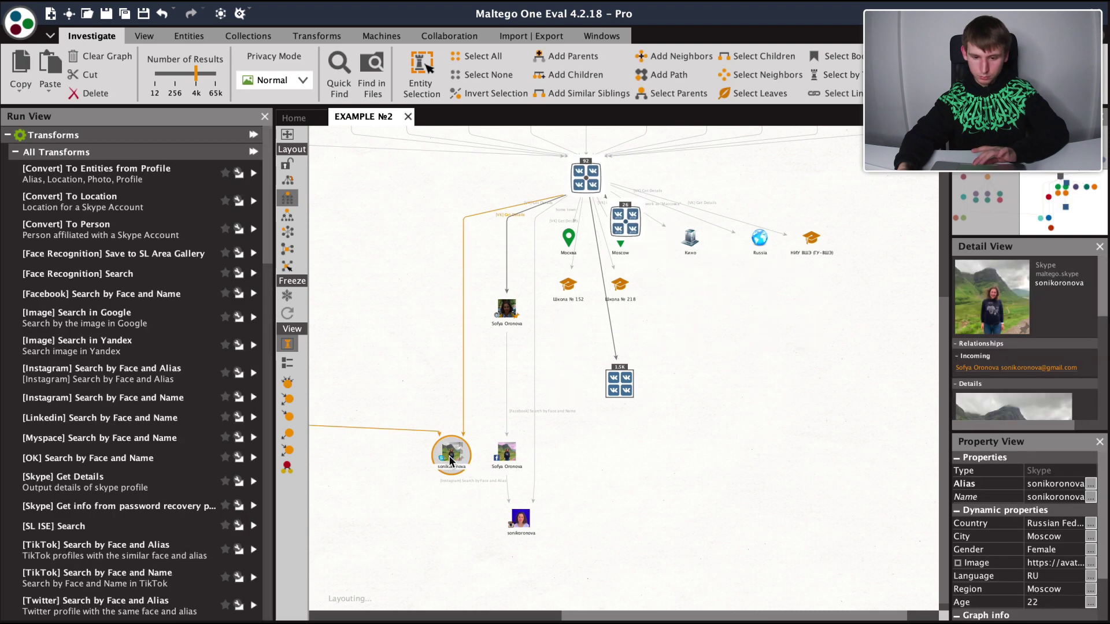
left_click(150, 489)
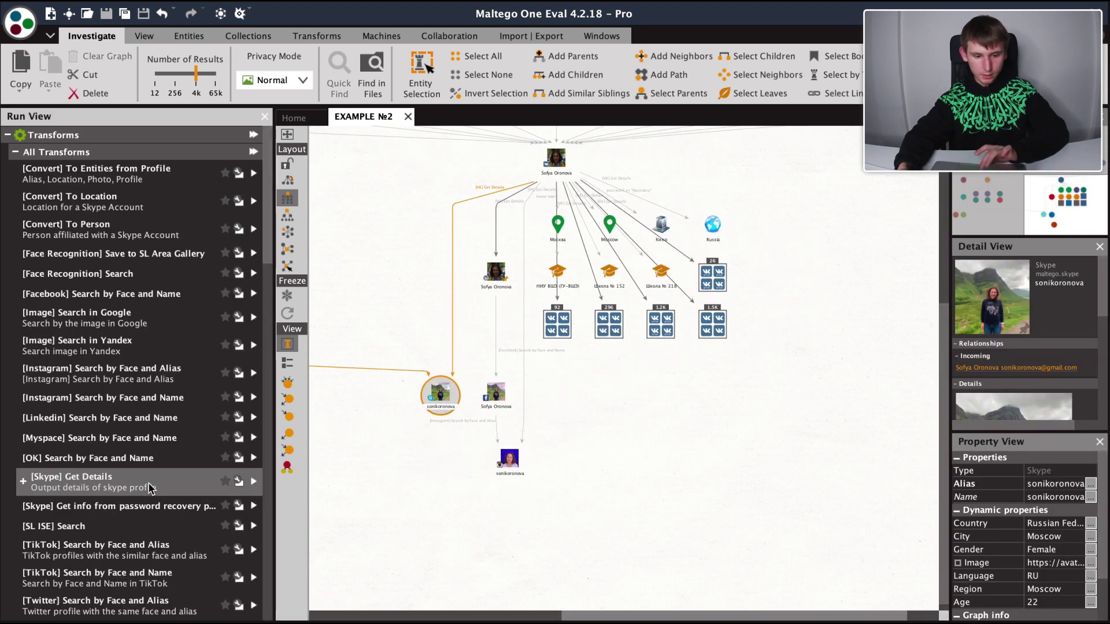
left_click(137, 512)
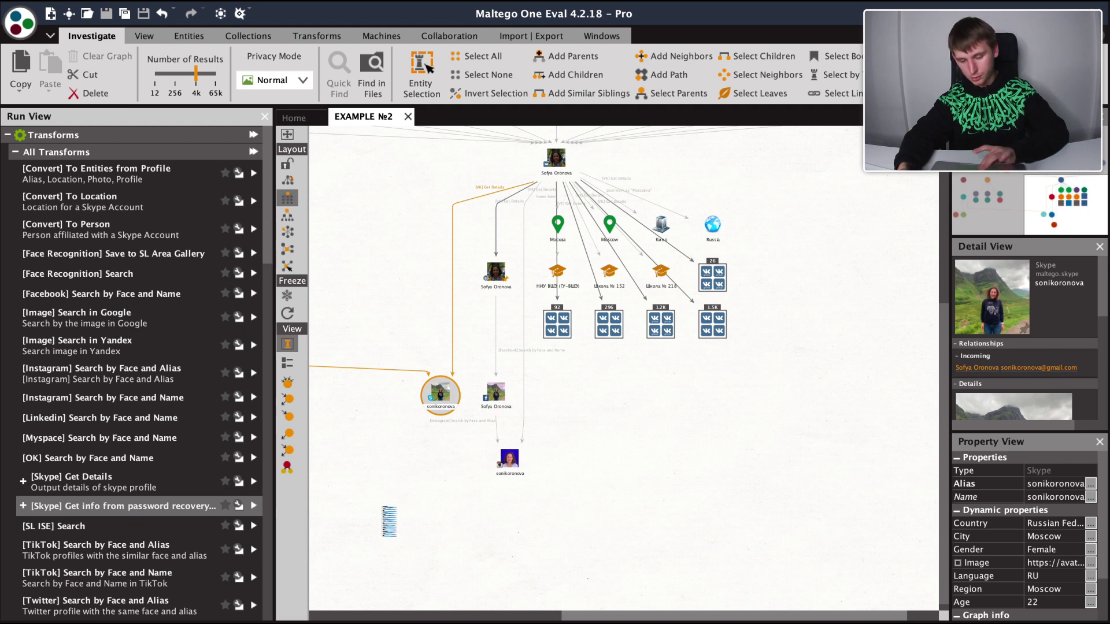
left_click(411, 503)
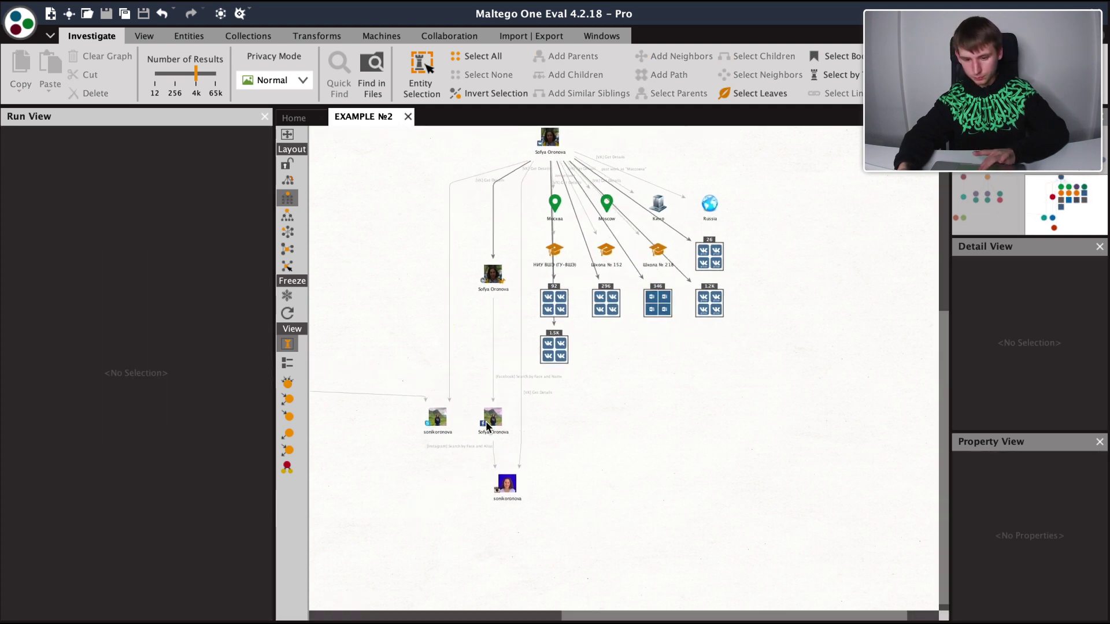
left_click(493, 418)
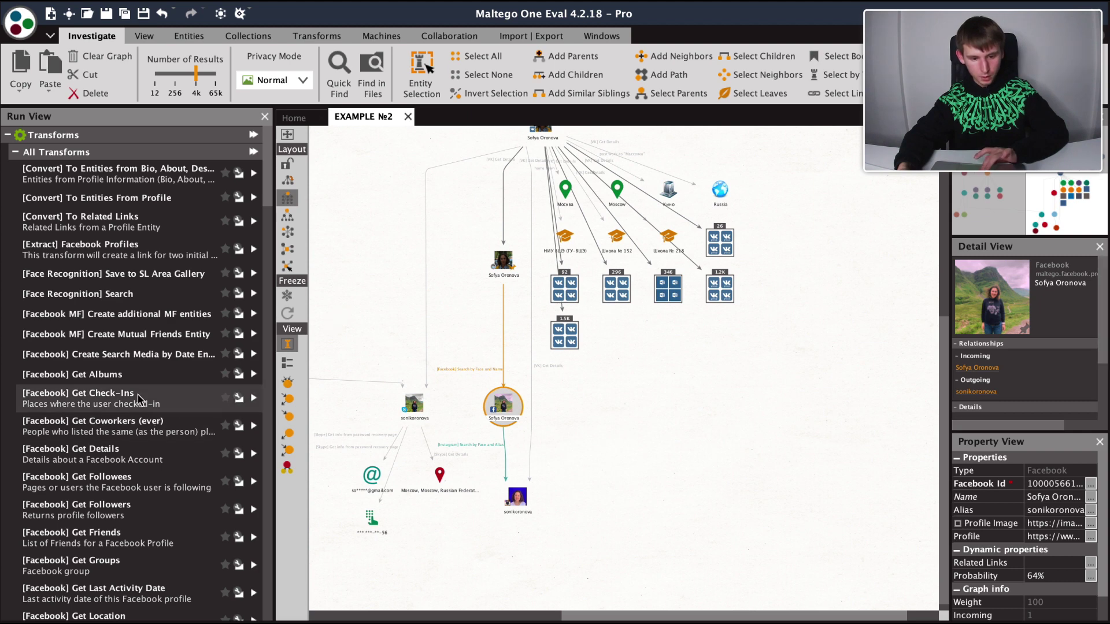
Run Facebook Get Albums and the other Facebook transforms on the Facebook profile
left_click(131, 379)
scroll(131, 379, "down", 3)
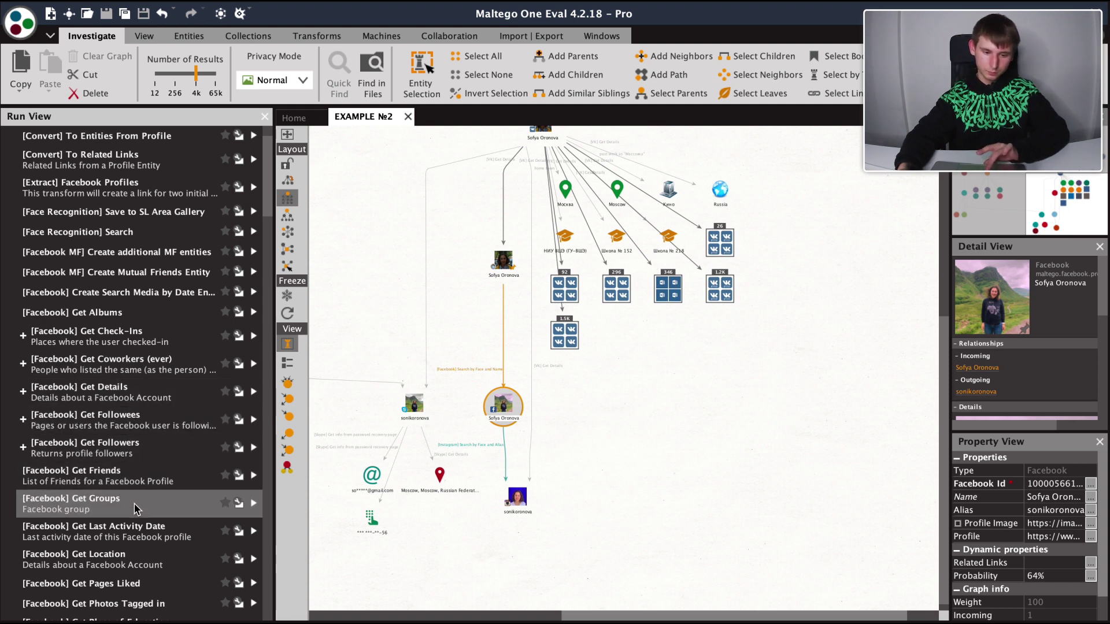
scroll(137, 503, "down", 3)
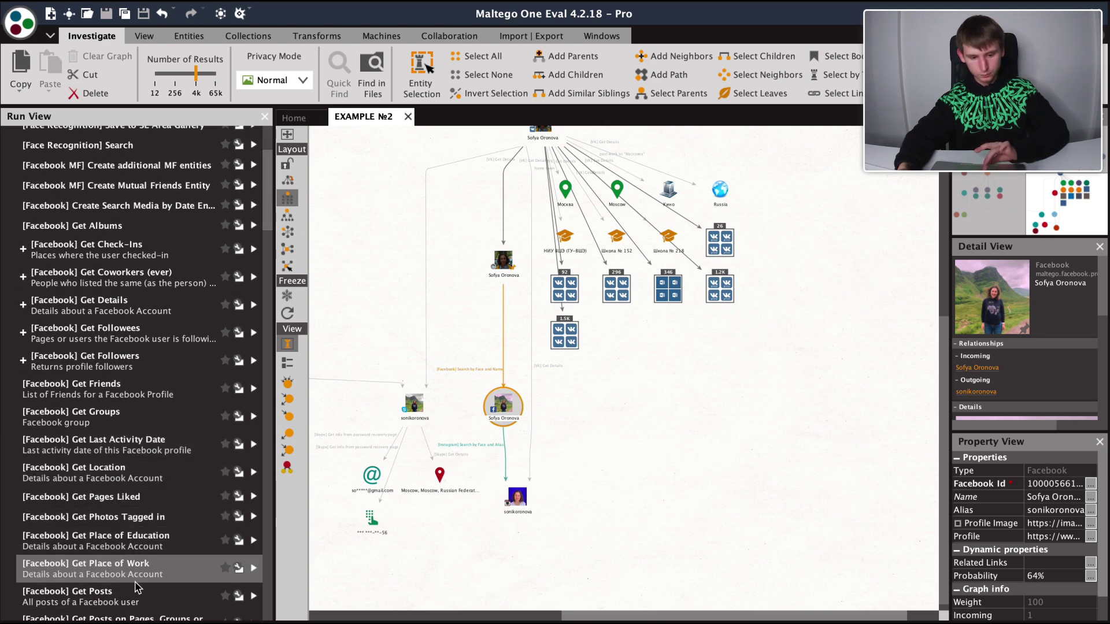
scroll(136, 555, "down", 5)
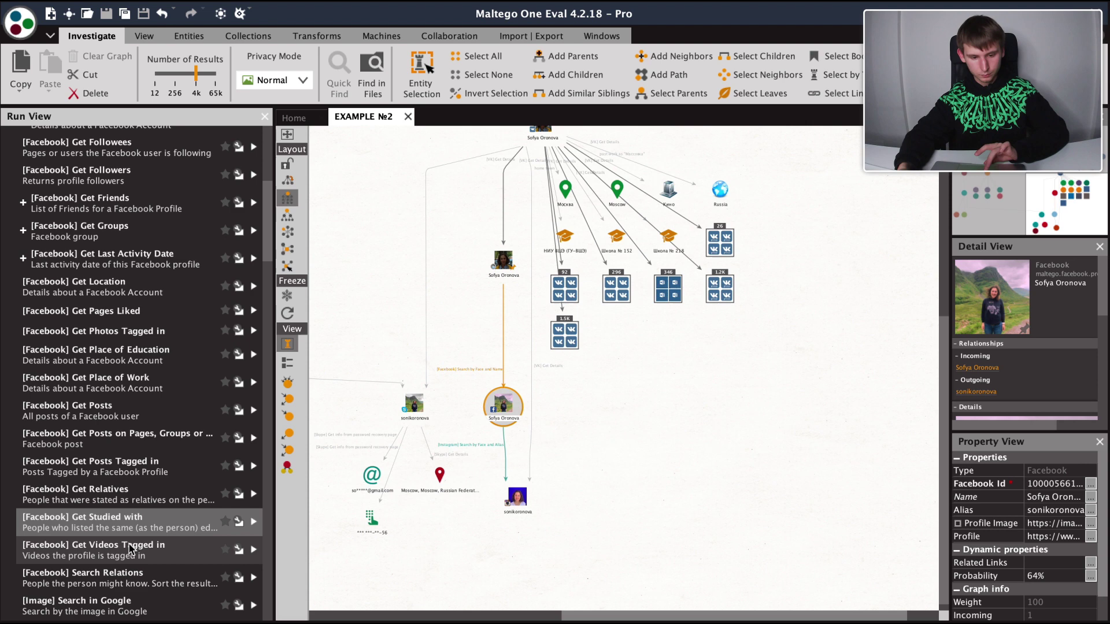
left_click(521, 502)
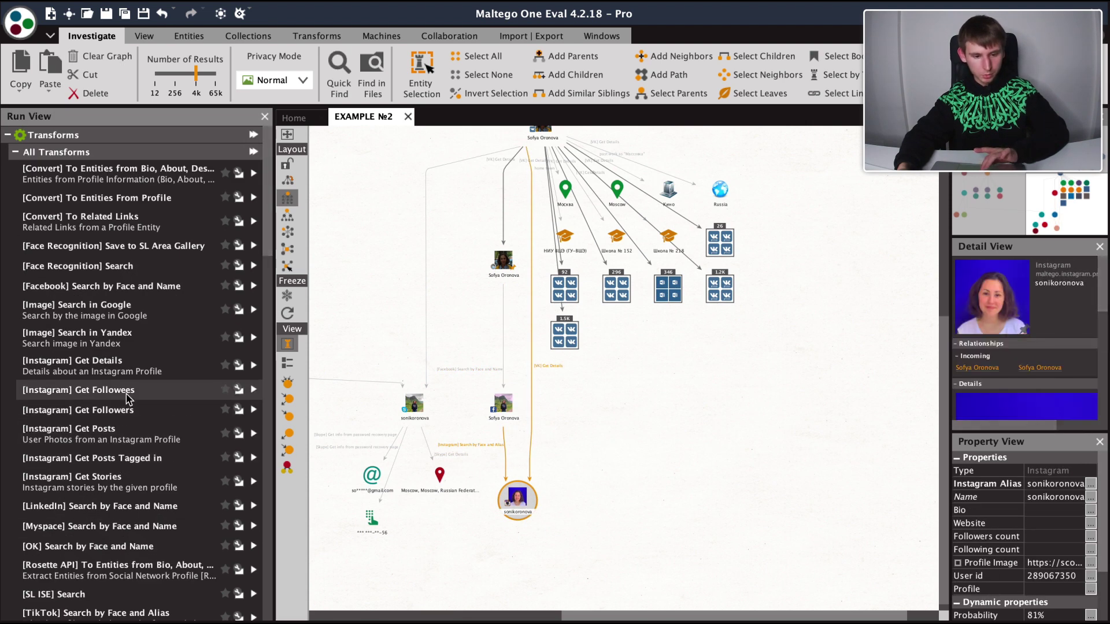
Run Instagram Get Details on the Instagram profile, then GitHub Followers on the GitHub profile
left_click(126, 369)
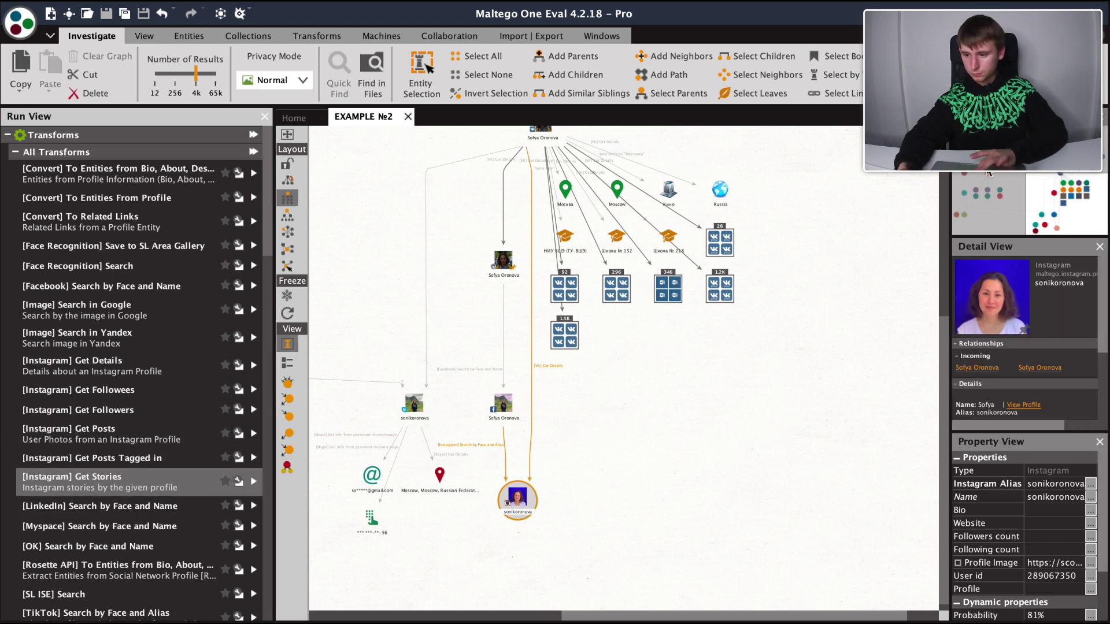
left_click_drag(1081, 213, 987, 196)
left_click(551, 278)
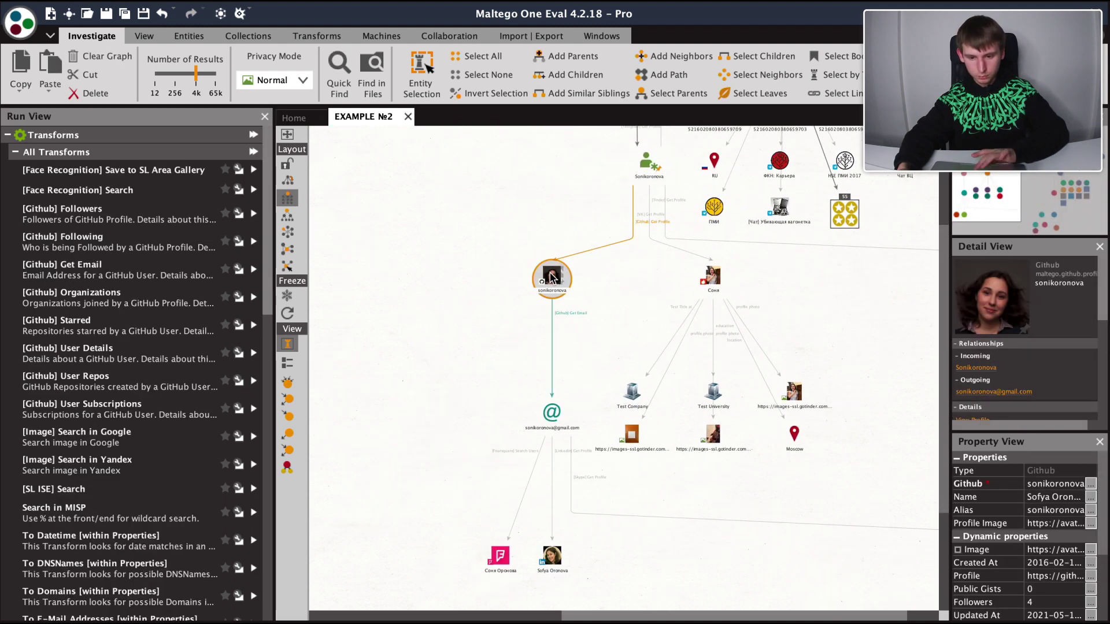
left_click(156, 229)
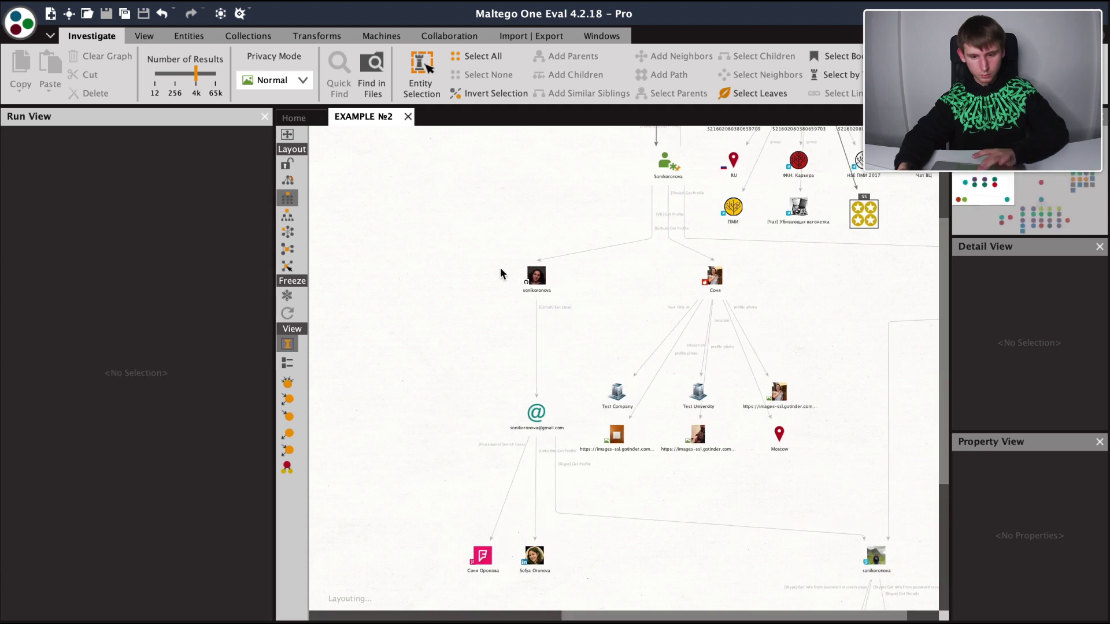
left_click(532, 281)
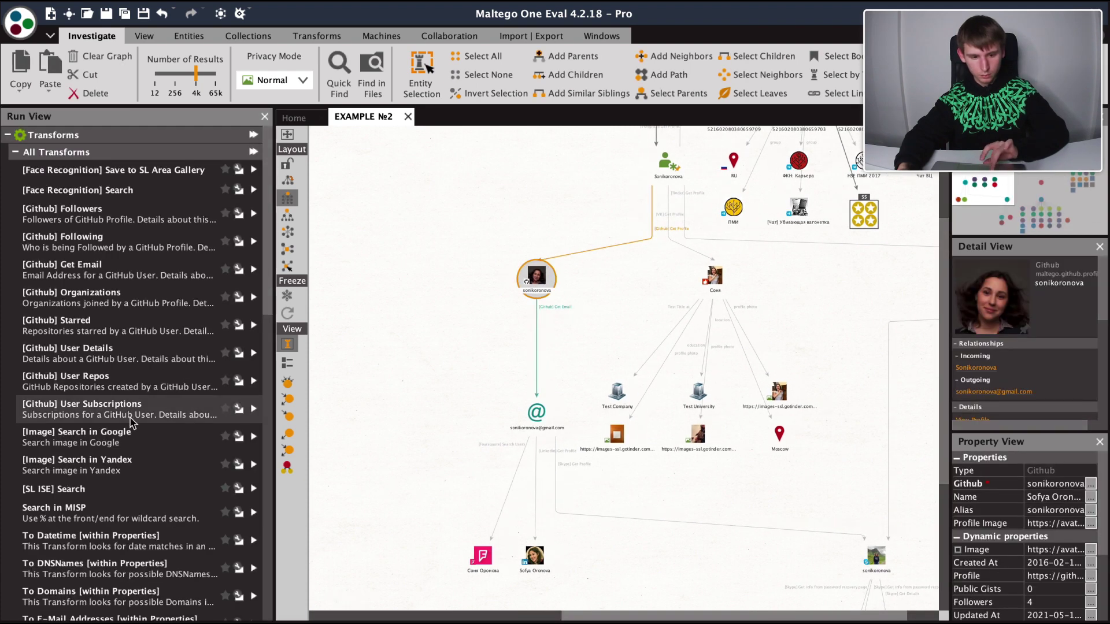
left_click(479, 552)
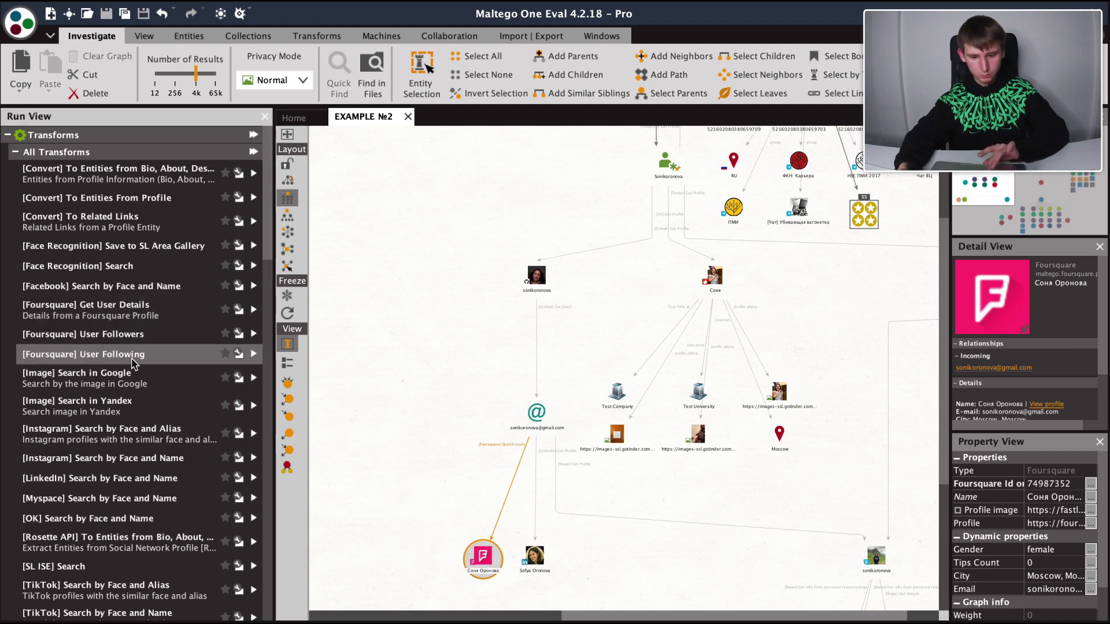
left_click(534, 556)
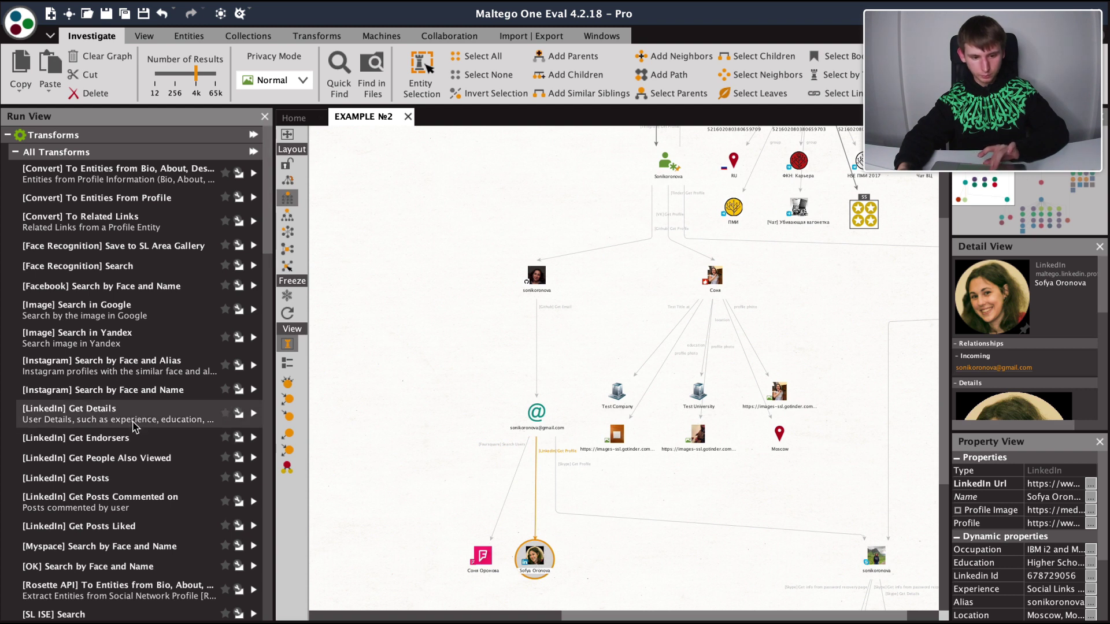
left_click(132, 443)
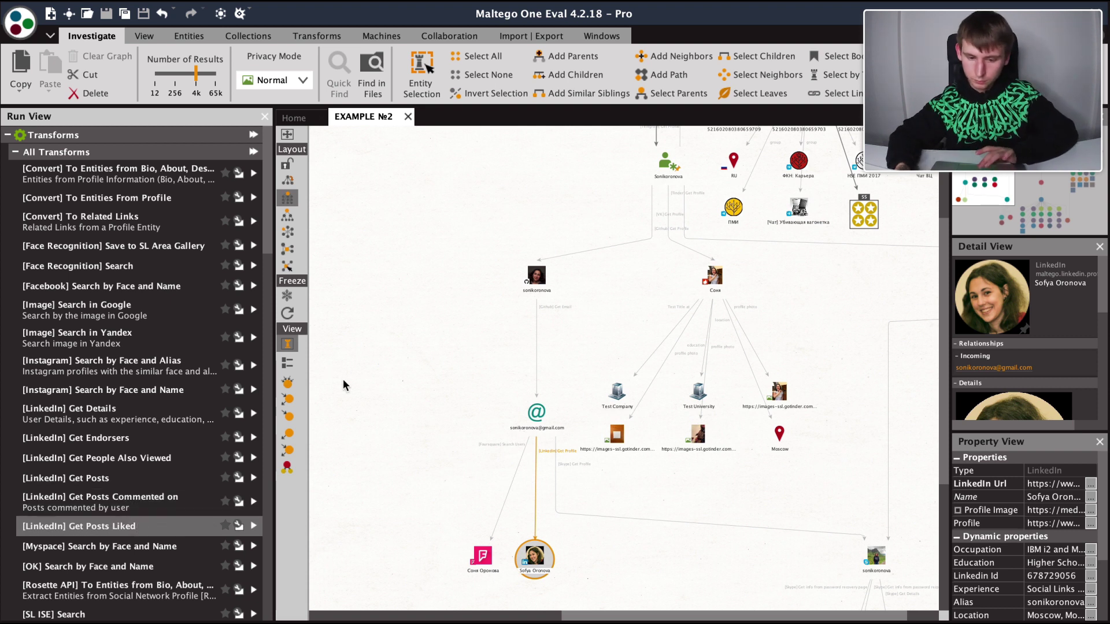
left_click(404, 321)
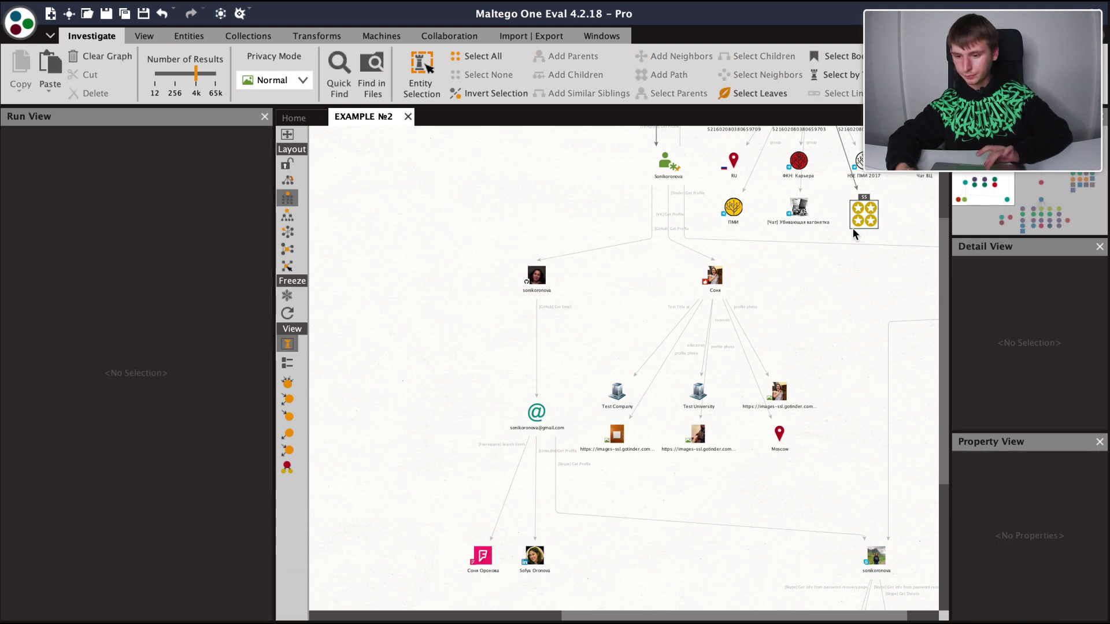
Apply the Organic layout to the whole graph and pan through the resulting clusters
left_click_drag(1004, 183, 1054, 189)
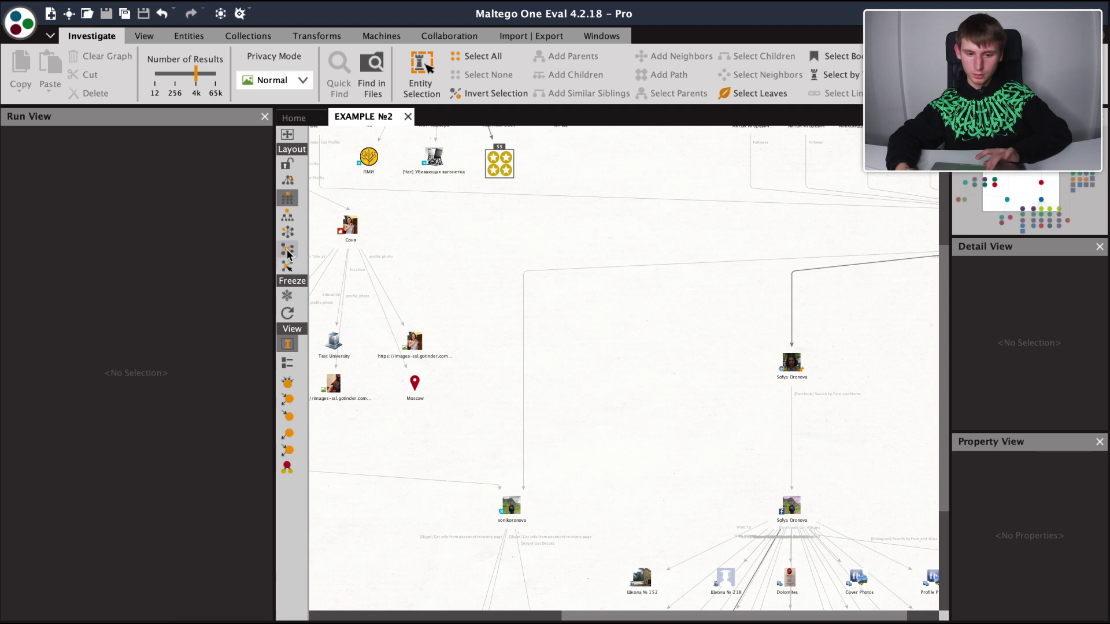
left_click(287, 252)
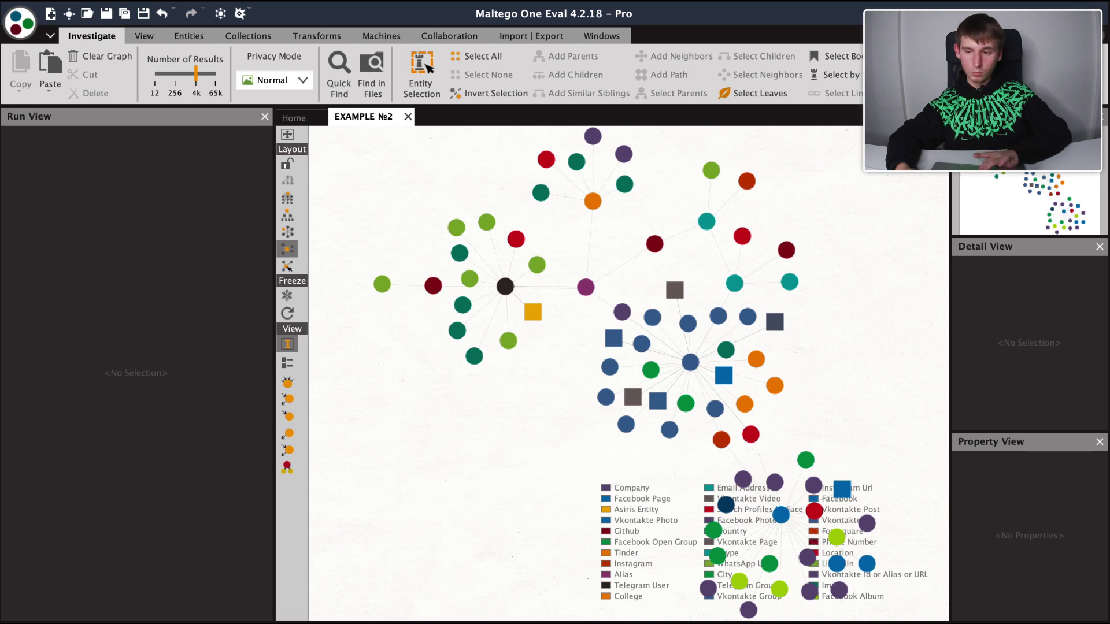
scroll(629, 373, "up", 3)
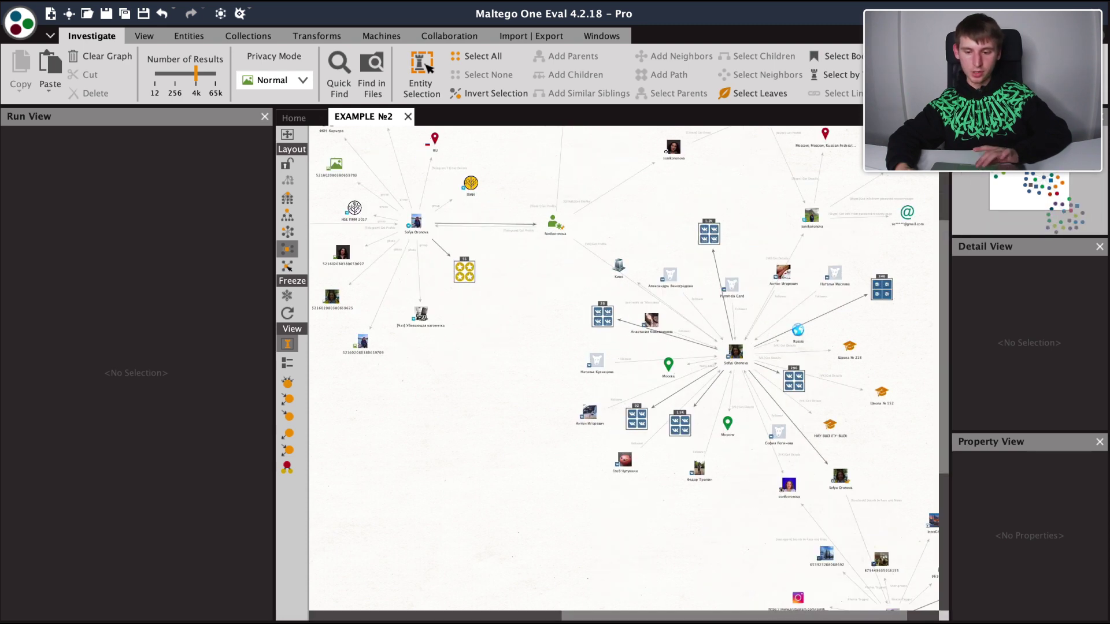
left_click_drag(1014, 200, 993, 188)
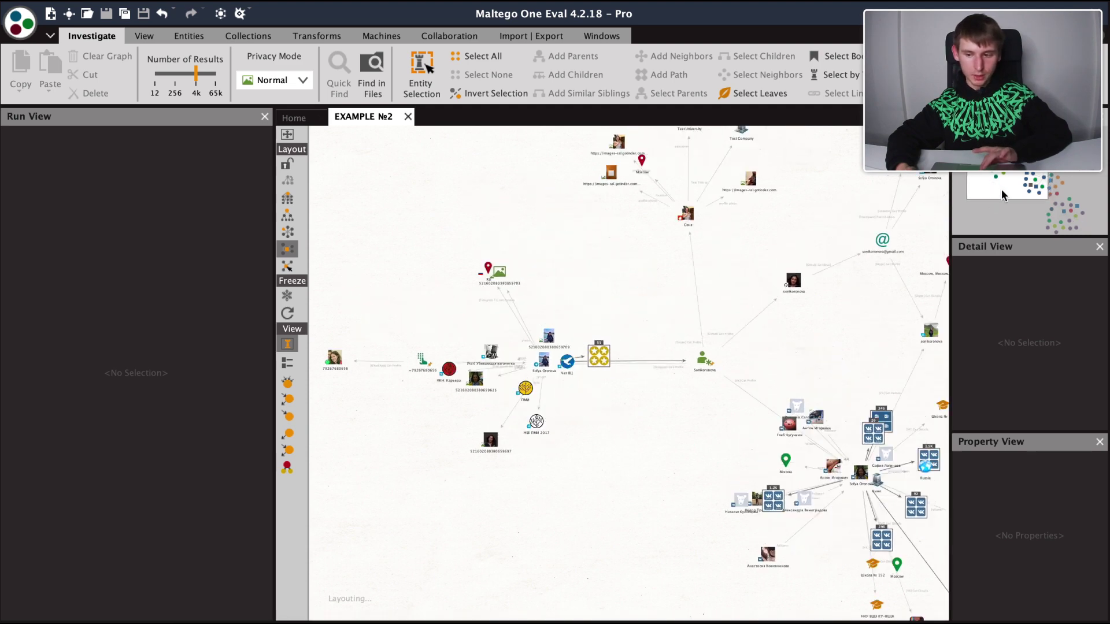
left_click_drag(1006, 189, 1035, 199)
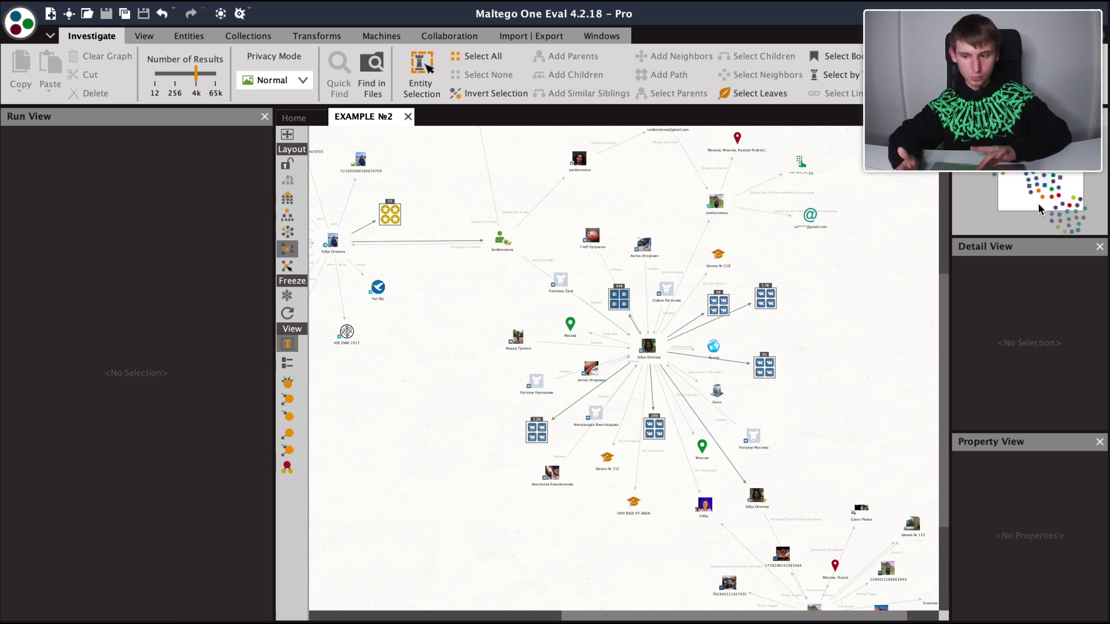
left_click_drag(1038, 204, 1060, 231)
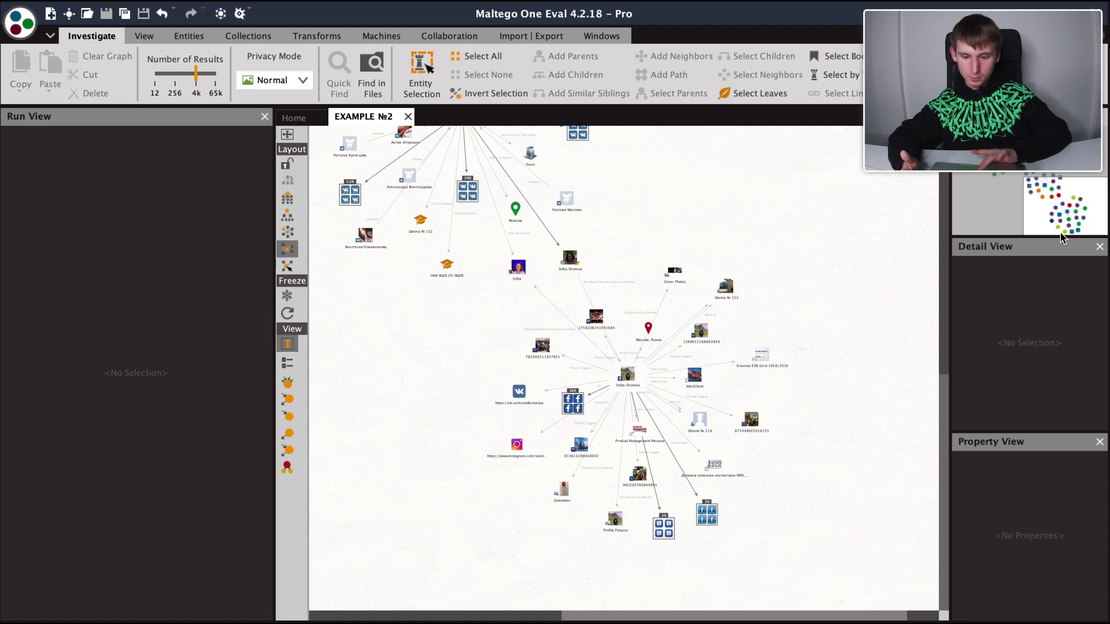
left_click_drag(1037, 229, 1027, 177)
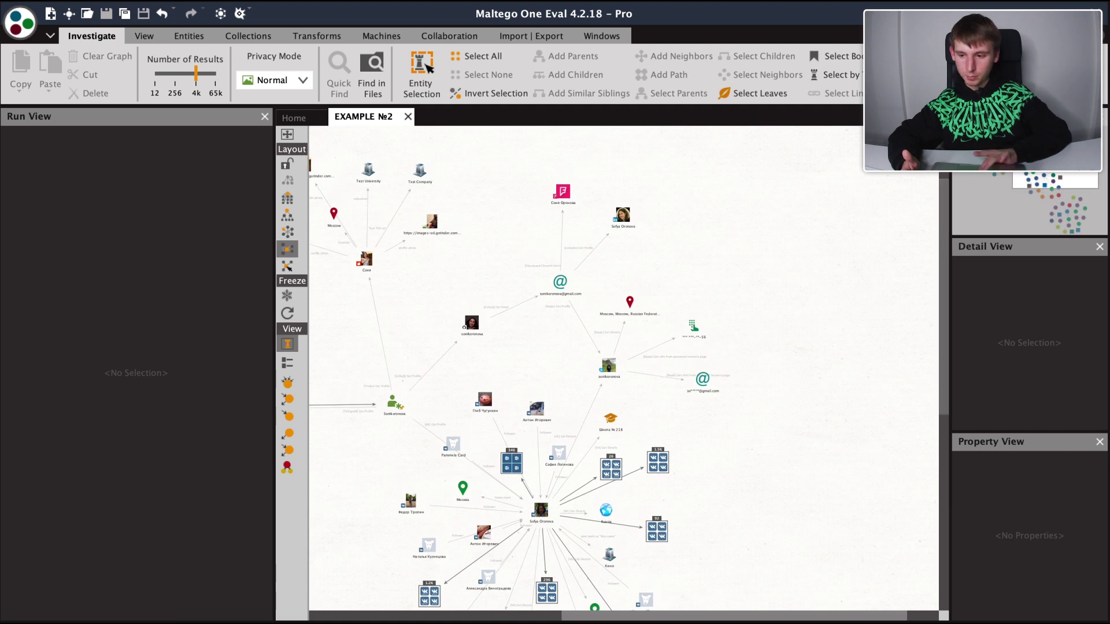
scroll(925, 176, "up", 3)
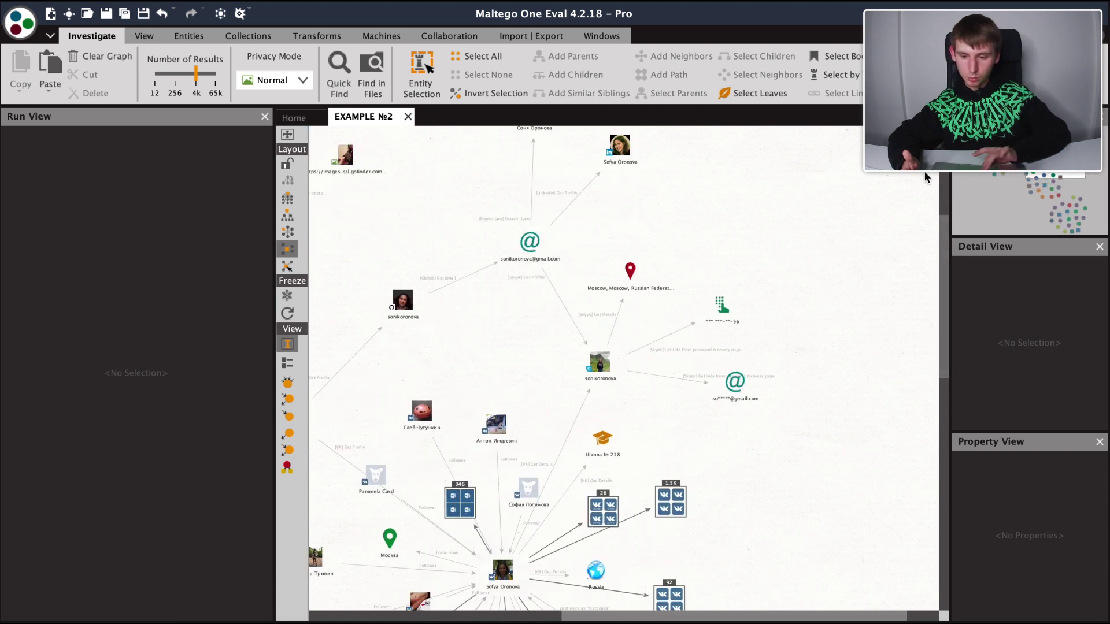
left_click(721, 303)
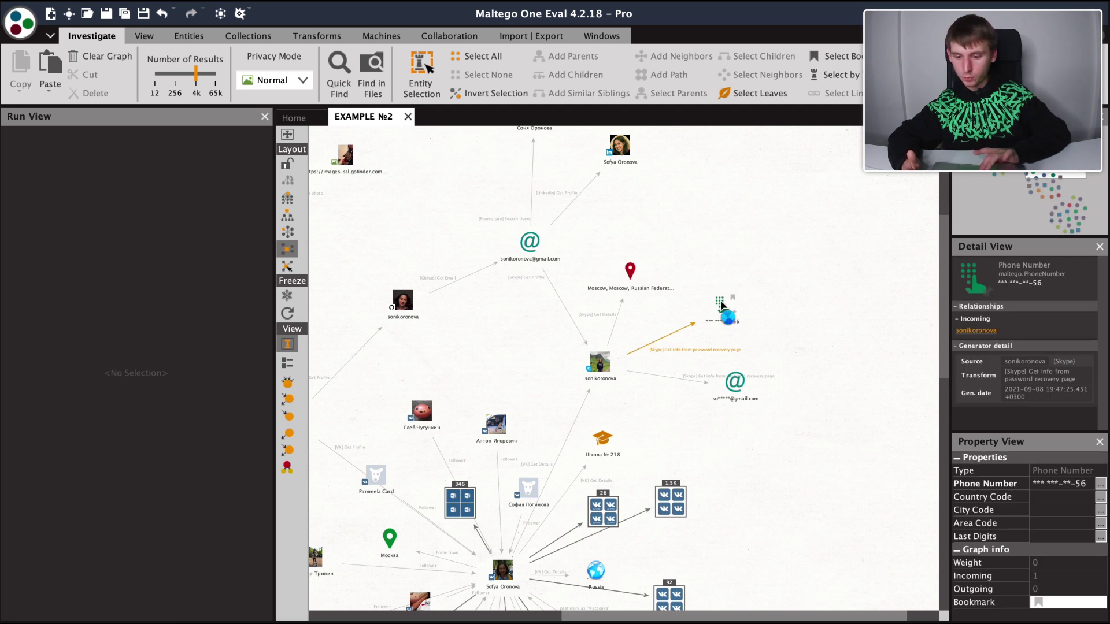
left_click(731, 377)
left_click(1019, 202)
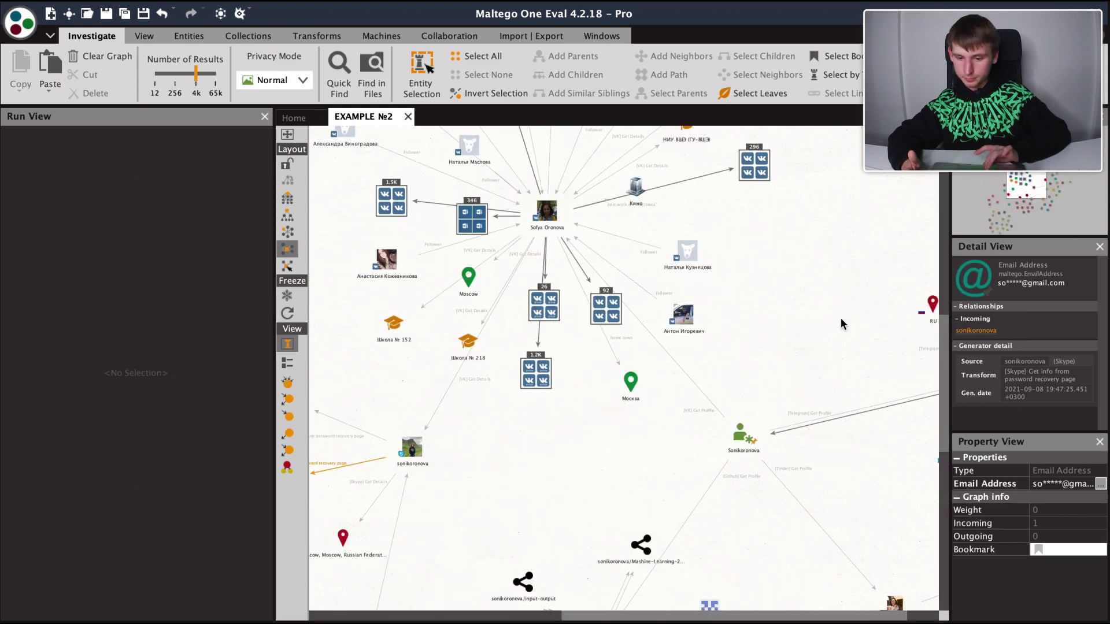
left_click_drag(1019, 195, 1018, 209)
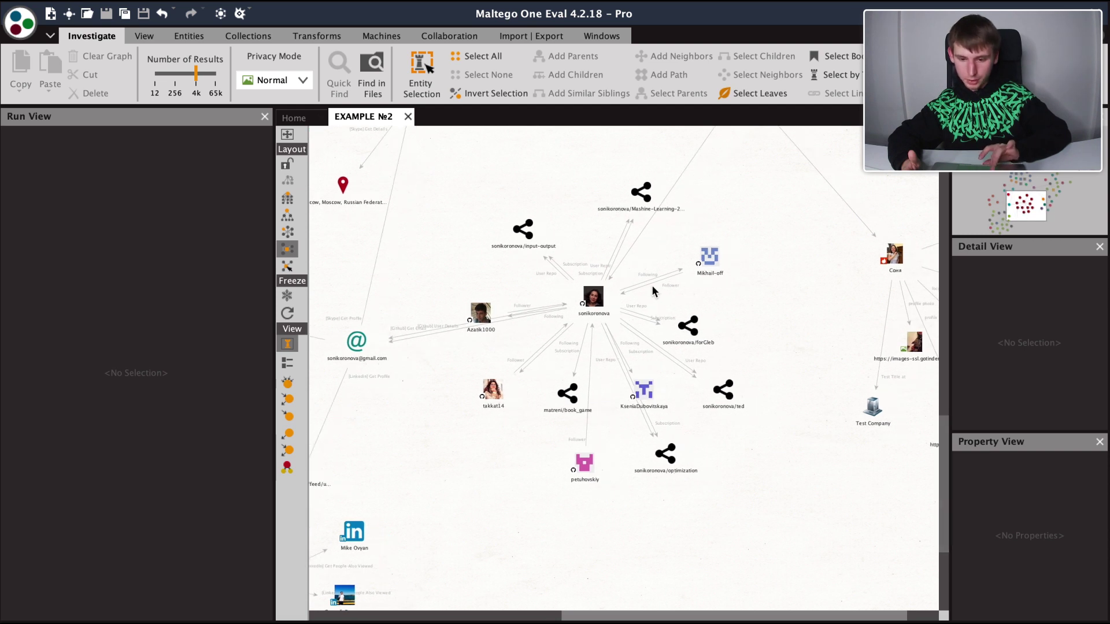
left_click(640, 386)
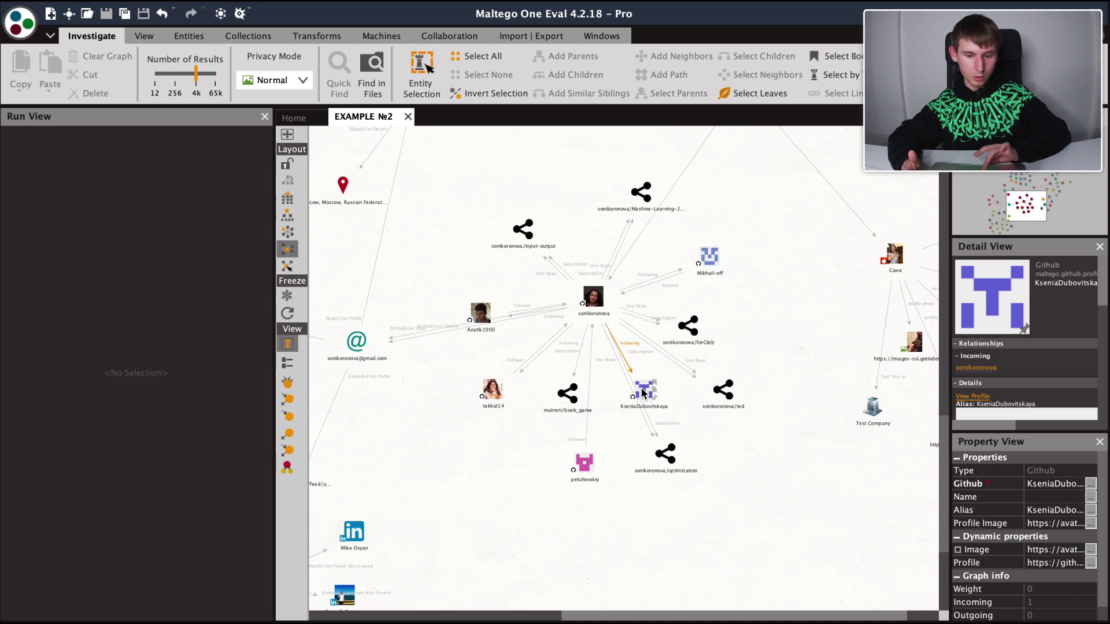
left_click(751, 345)
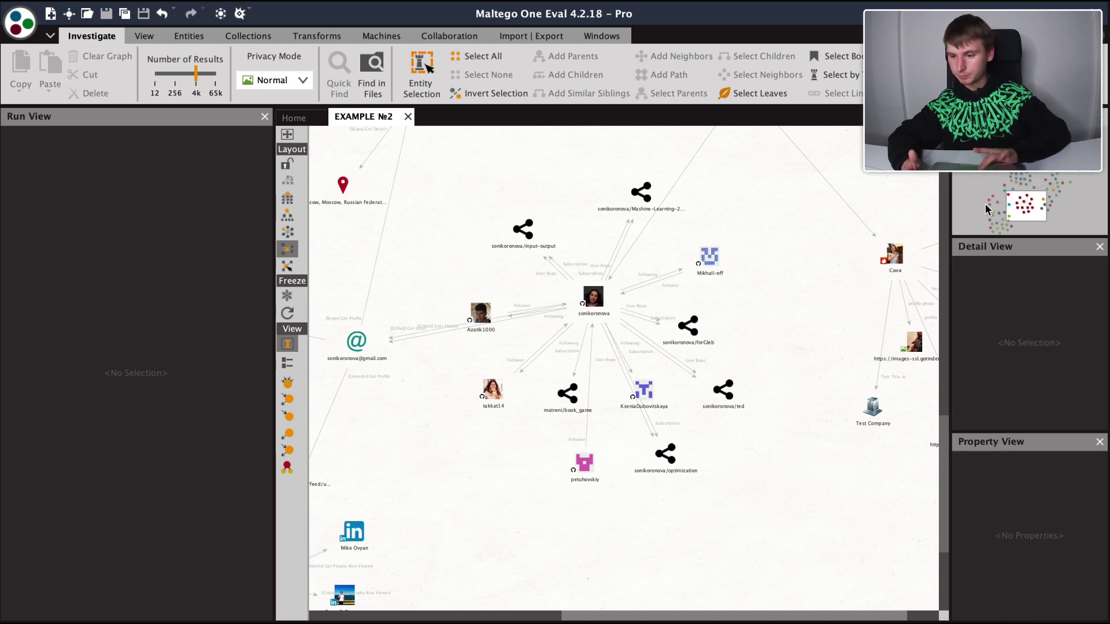
left_click_drag(1027, 223, 1017, 236)
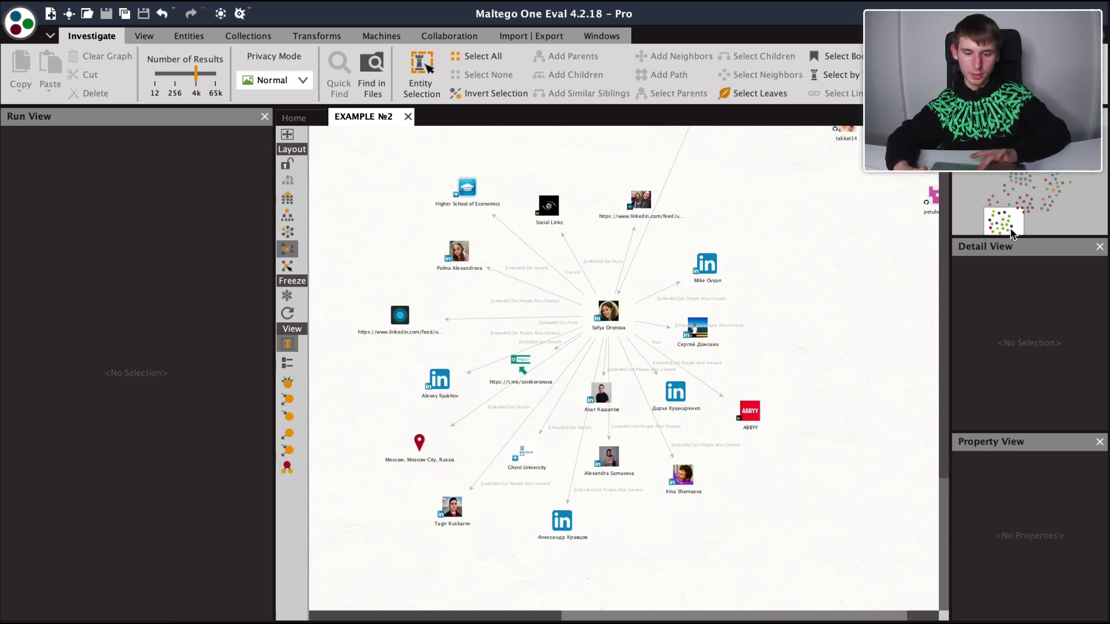
Expand the target's LinkedIn profile and pan through its linked profiles, schools and groups
left_click(607, 312)
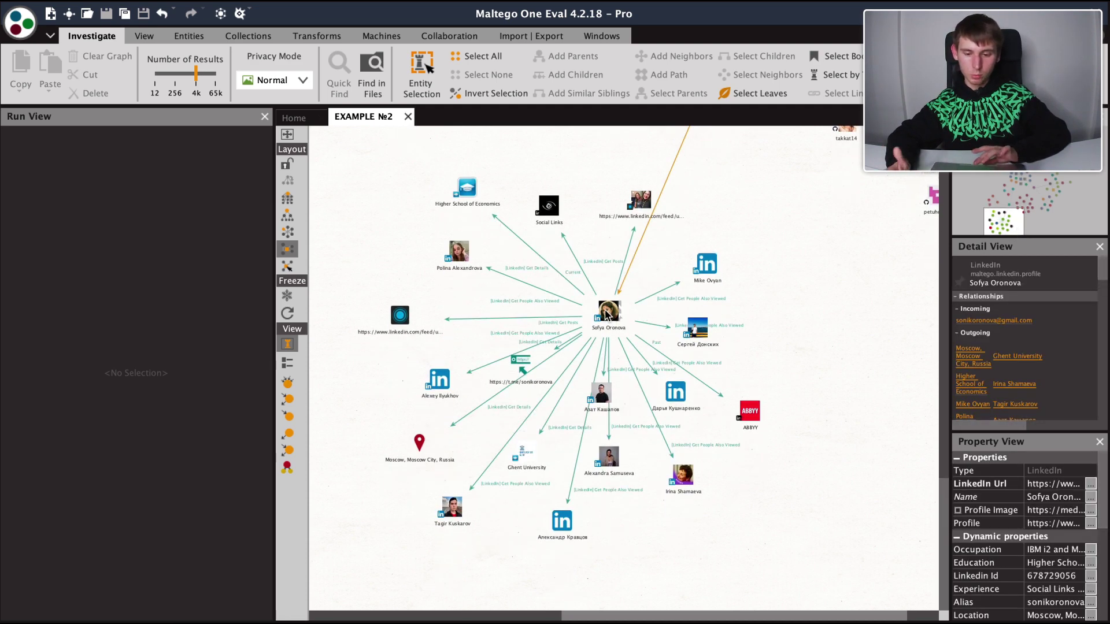
double_click(607, 312)
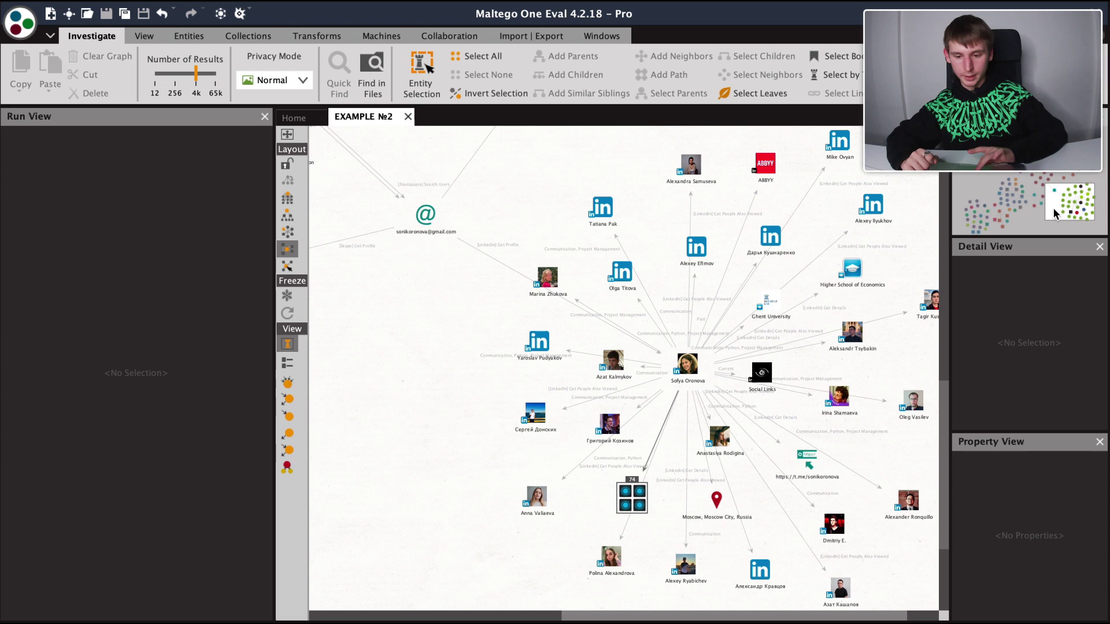
left_click_drag(1053, 209, 1064, 213)
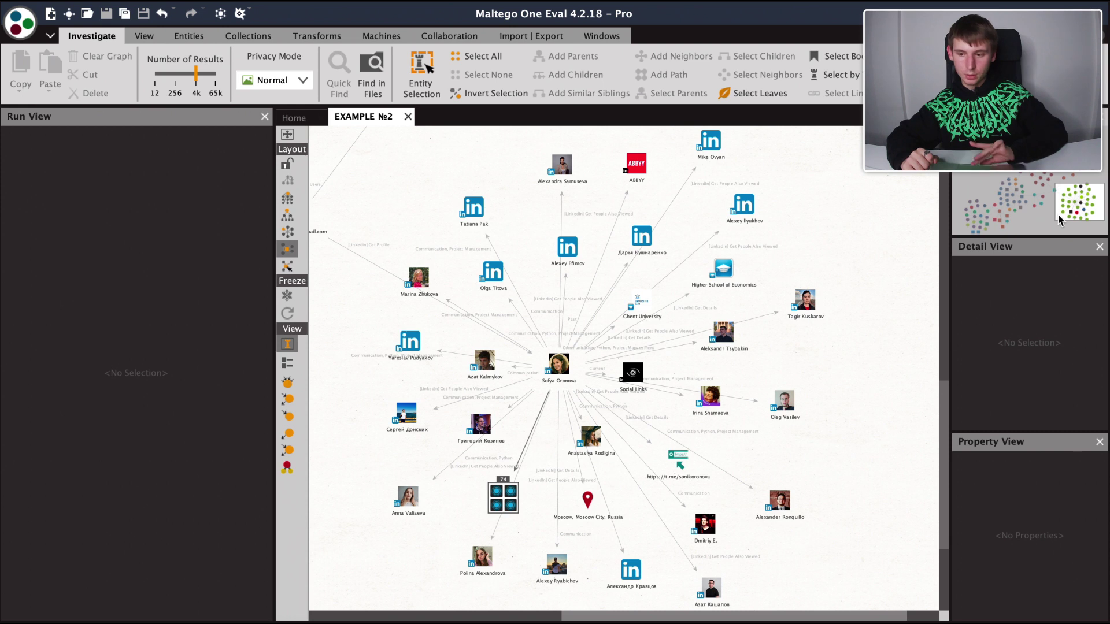
scroll(627, 370, "down", 2)
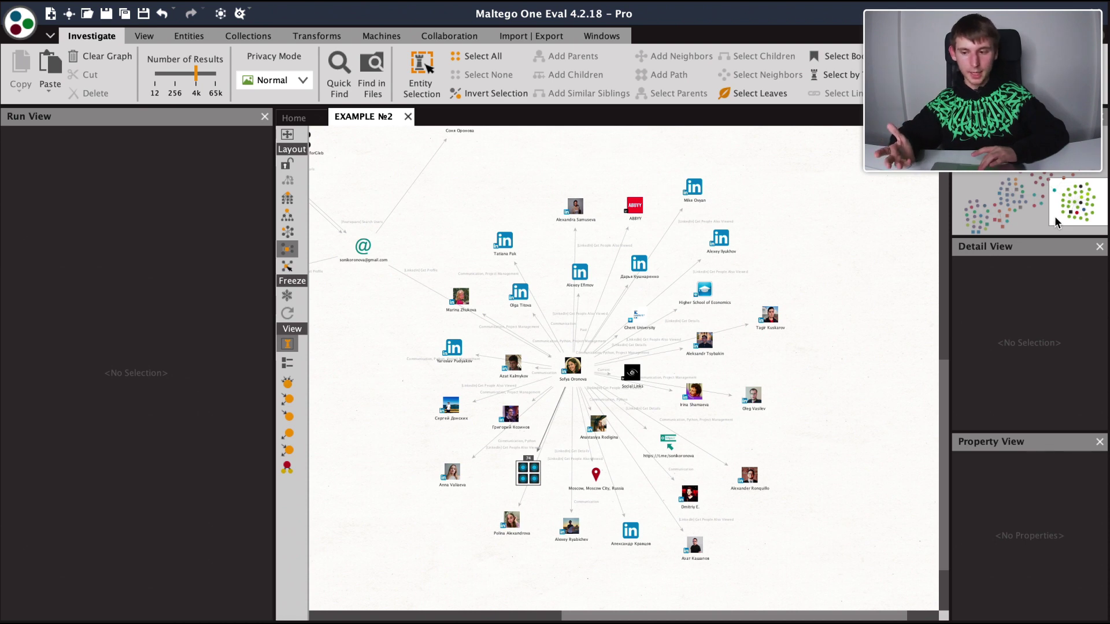
left_click_drag(1054, 216, 1025, 231)
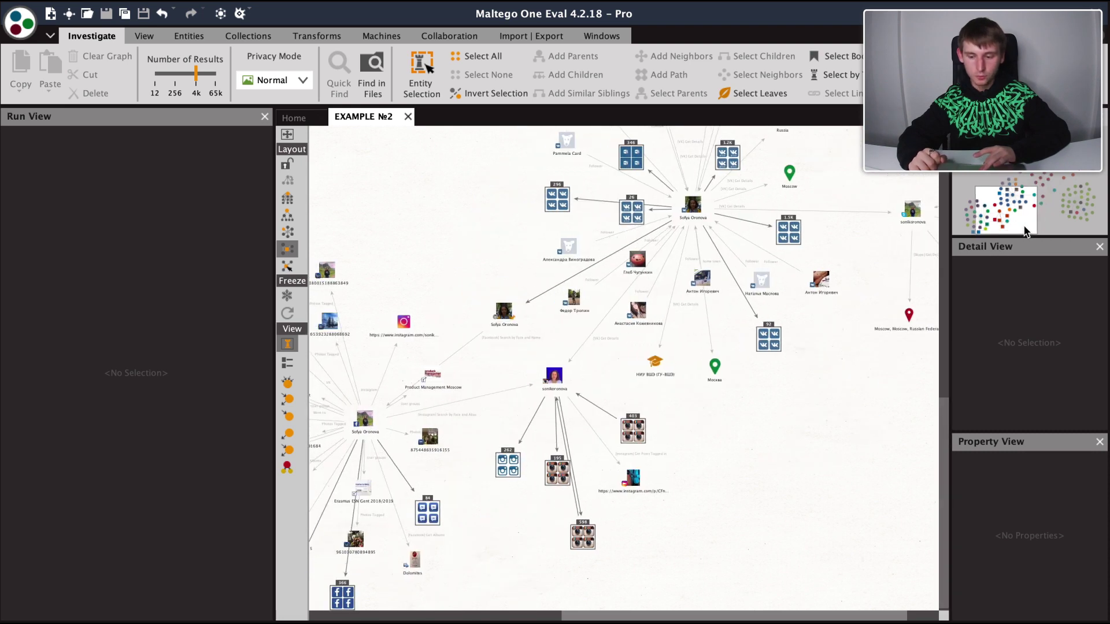